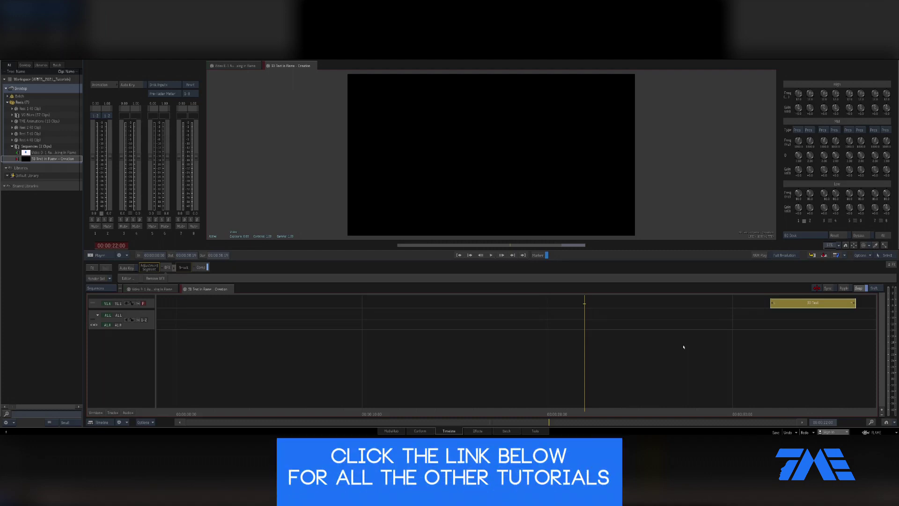
# Apply a Text effect to the empty timeline gap and move that text segment up onto a new video track.
pyautogui.click(266, 303)
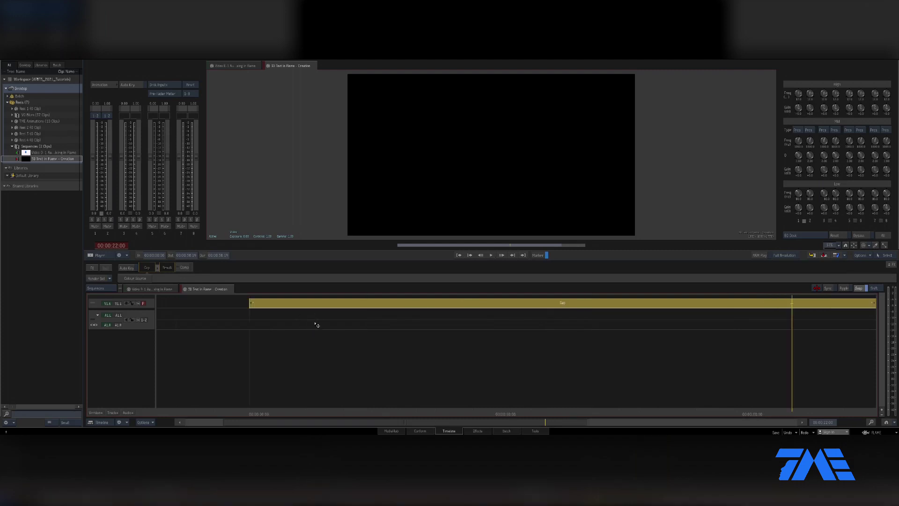
pyautogui.click(91, 268)
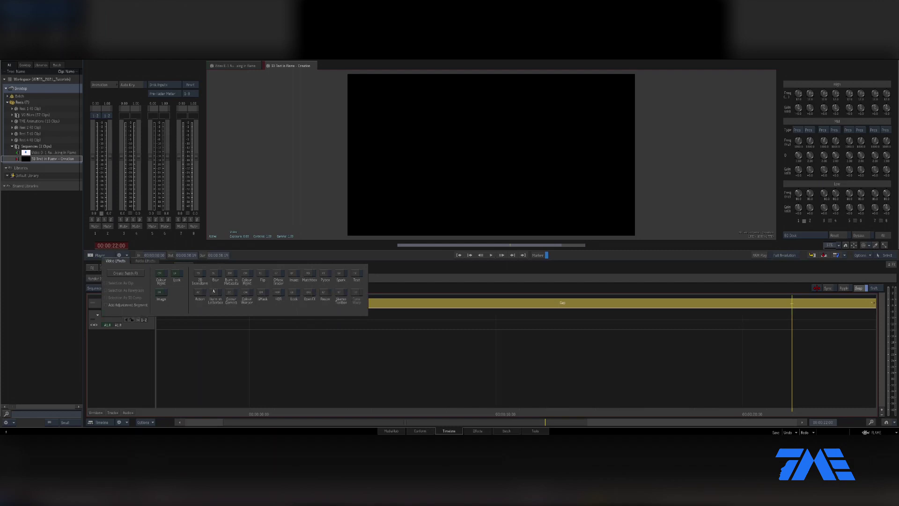
pyautogui.click(356, 276)
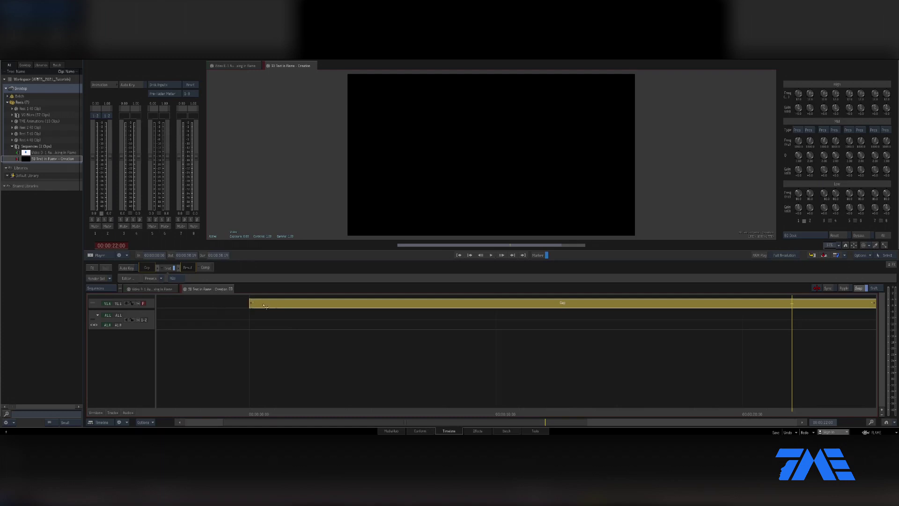
pyautogui.moveTo(265, 306); pyautogui.dragTo(287, 307)
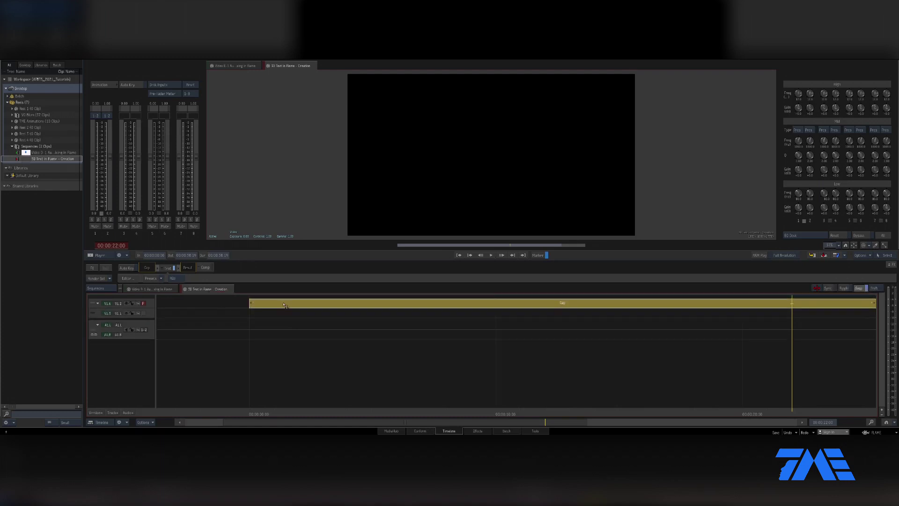
# Turn the gap beneath the text segment into a colour source and set its colour to magenta.
pyautogui.click(287, 315)
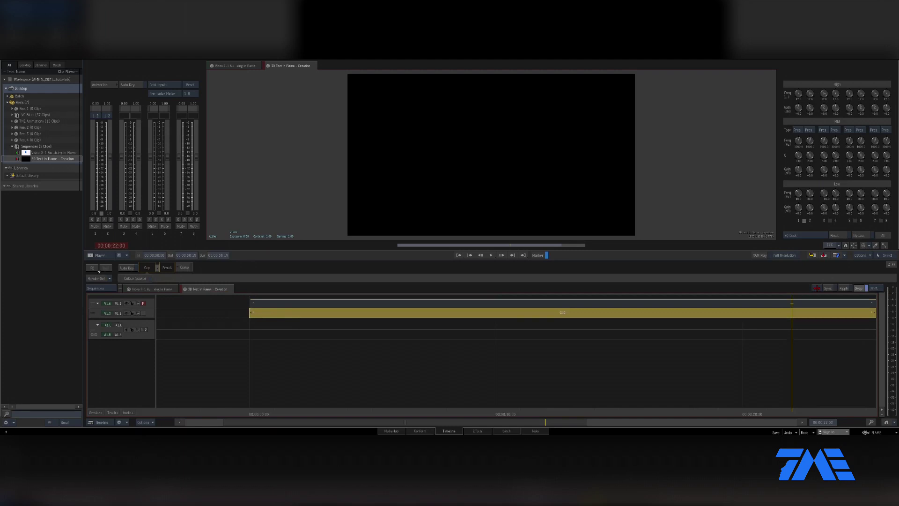
pyautogui.click(133, 279)
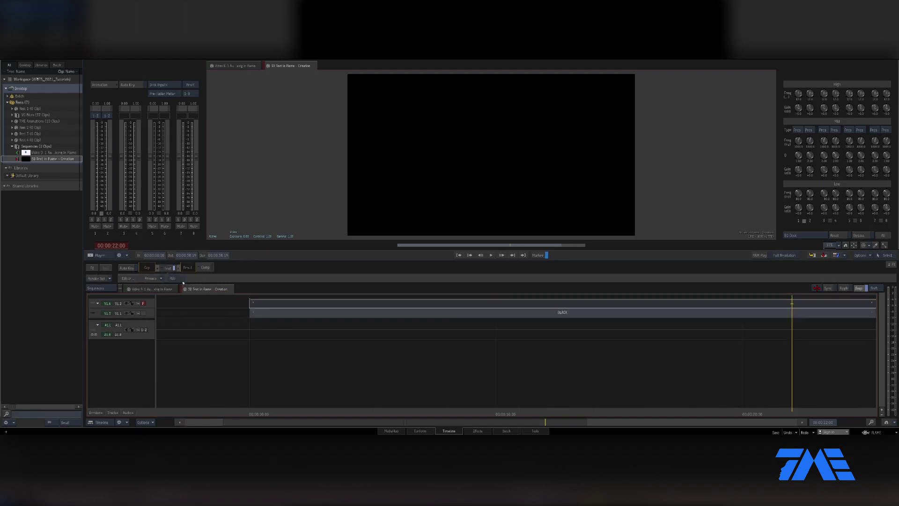
pyautogui.click(270, 317)
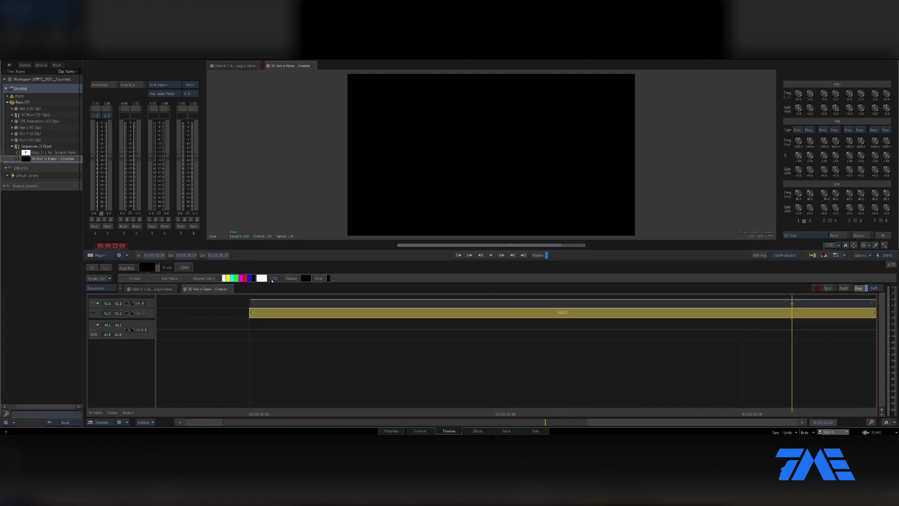
pyautogui.click(242, 278)
pyautogui.click(291, 279)
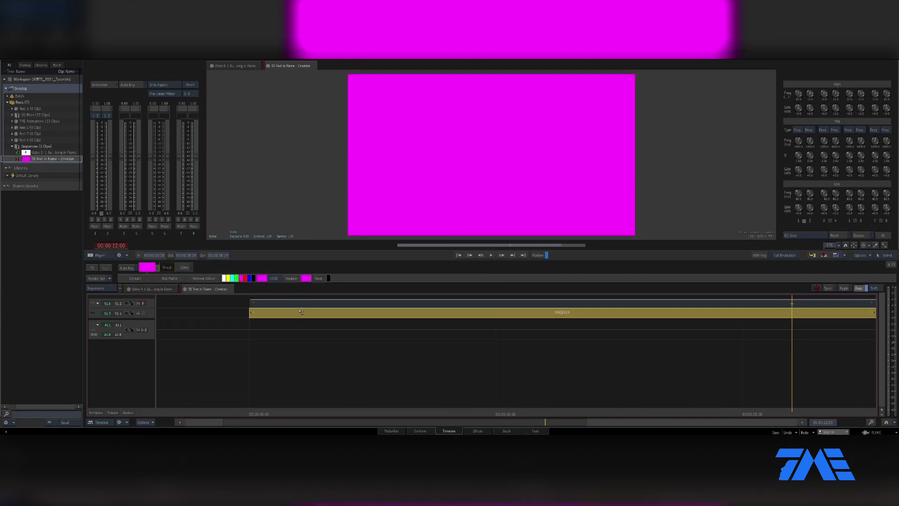
# Park the playhead over the text segment on the upper track and set its Text effect output to RGBA.
pyautogui.click(291, 305)
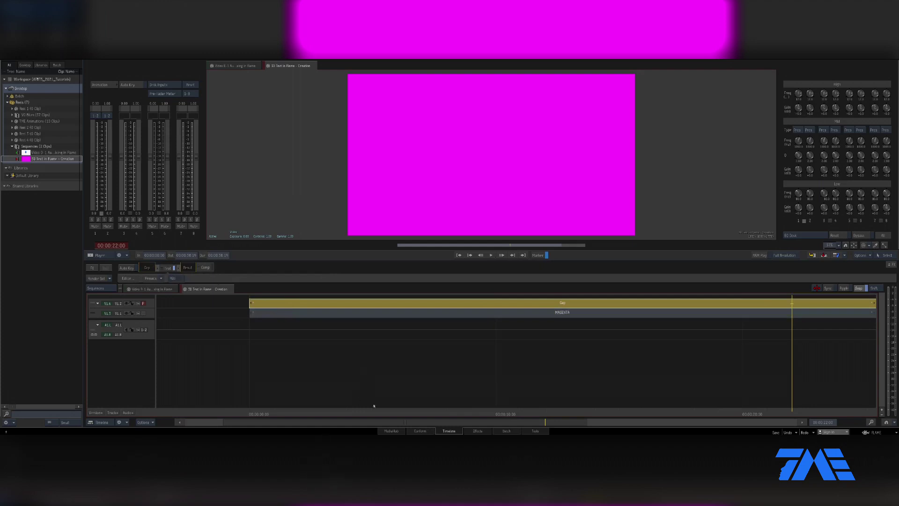
pyautogui.moveTo(358, 406); pyautogui.dragTo(363, 405)
pyautogui.click(167, 267)
pyautogui.click(174, 279)
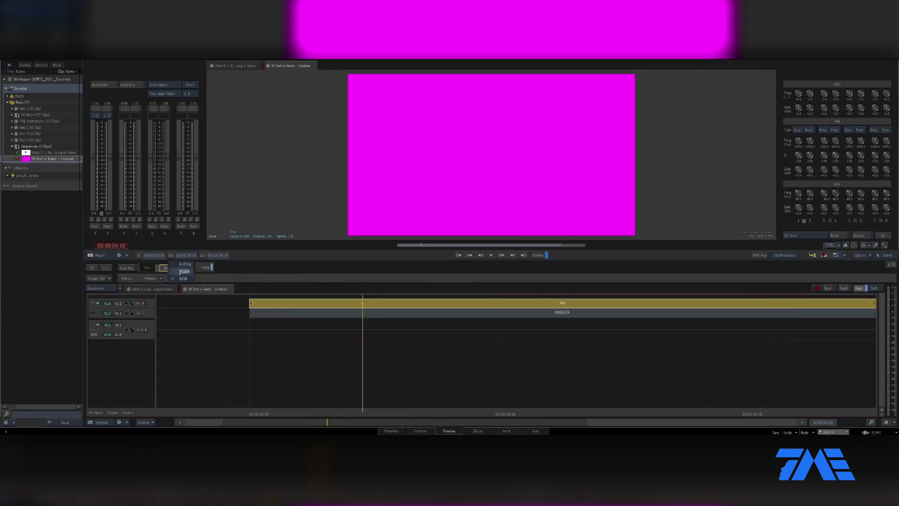
pyautogui.click(182, 271)
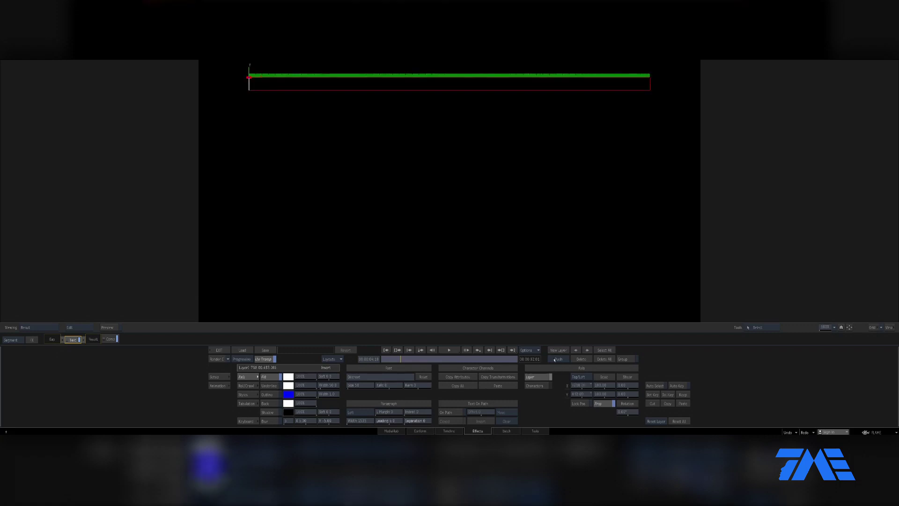
# Enter the text "blah blah" in the Text effect's layer.
pyautogui.write('b;ah')
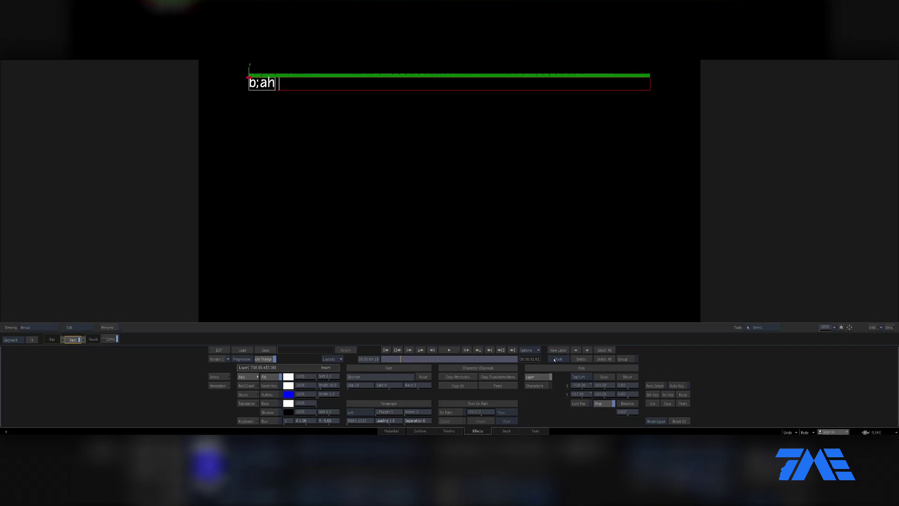
pyautogui.write(' blah')
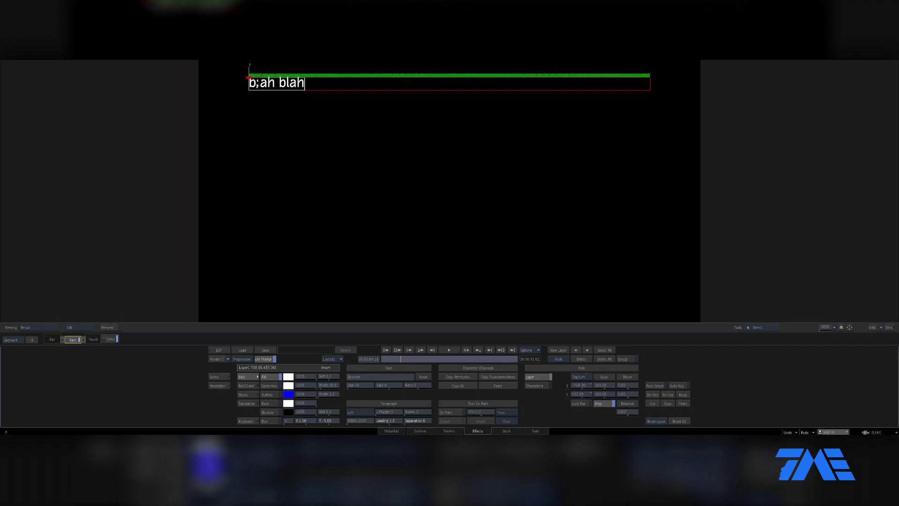
pyautogui.click(258, 83)
pyautogui.press('BackSpace')
pyautogui.write('l')
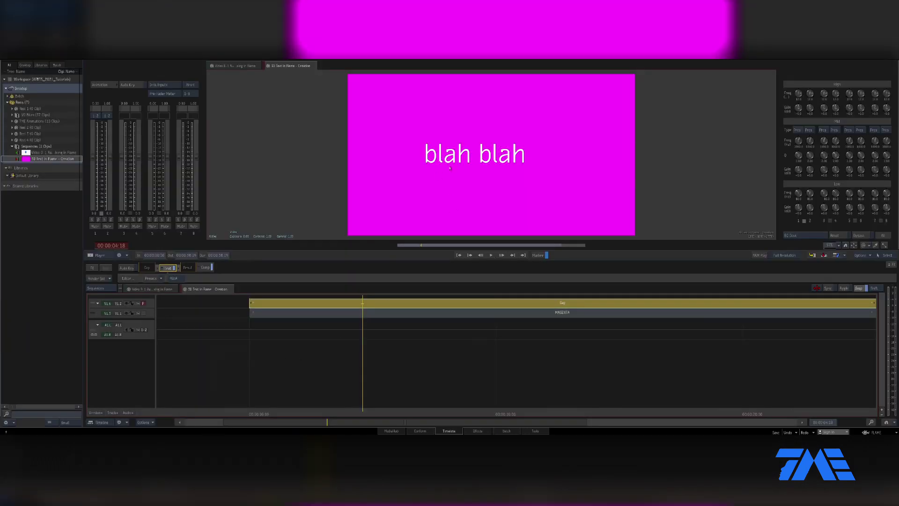
pyautogui.click(356, 341)
# Reopen the Text editor, replace the first letter of "blah blah" with "$" and reduce that character's font size.
pyautogui.doubleClick(168, 269)
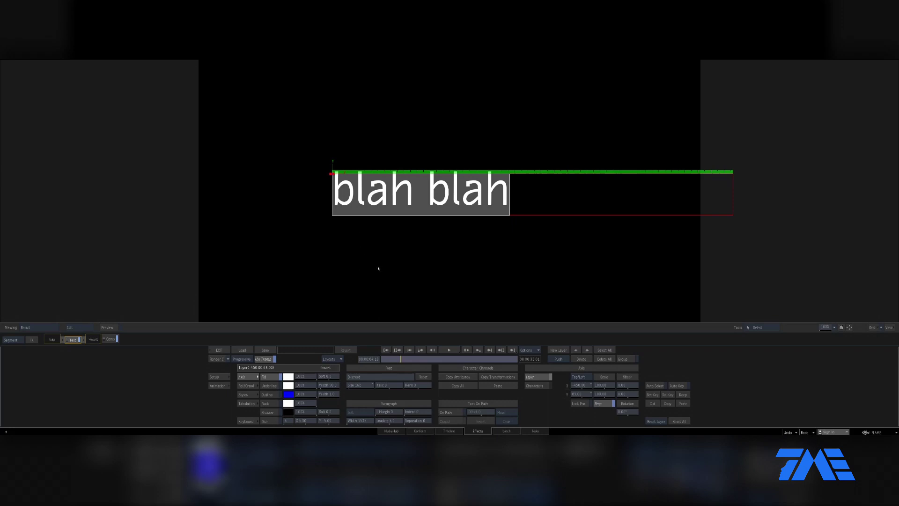
pyautogui.click(340, 212)
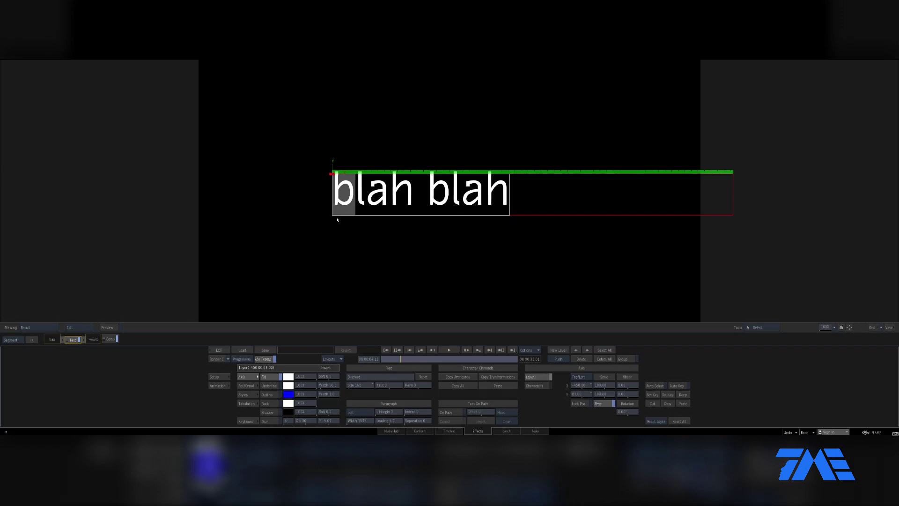
pyautogui.write('$')
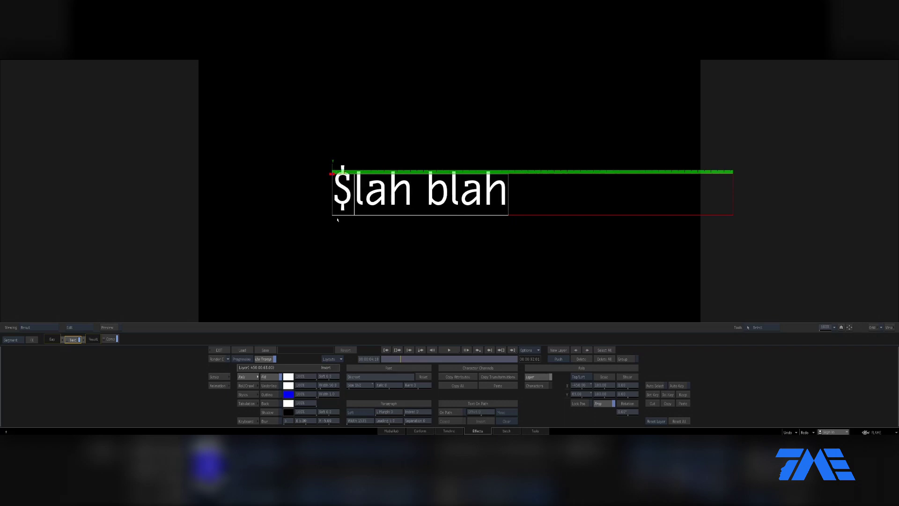
pyautogui.click(334, 213)
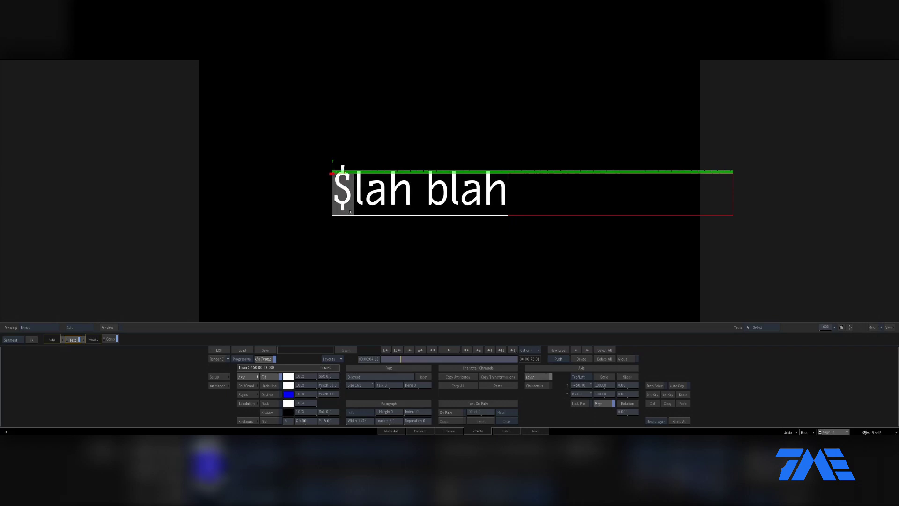
pyautogui.moveTo(366, 385); pyautogui.dragTo(348, 385)
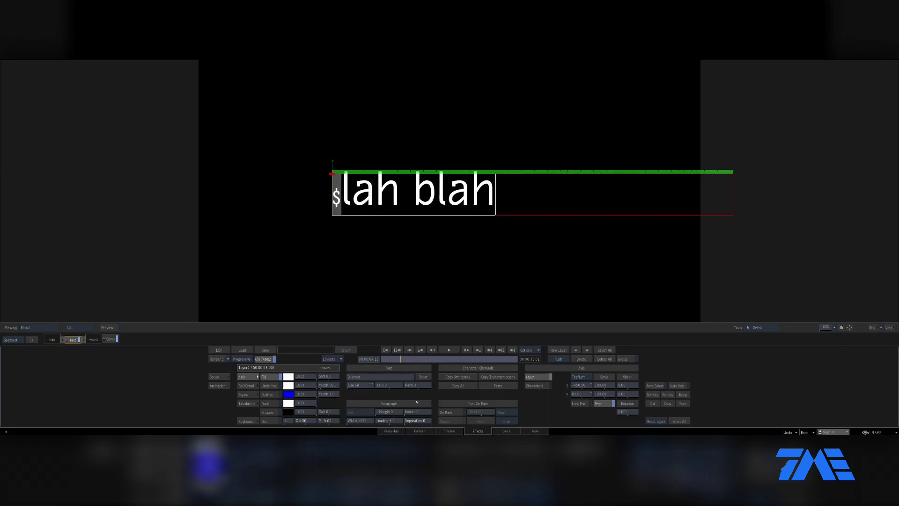
# Switch the axis controls to Characters, raise the "$" vertically like a superscript, and return to the timeline.
pyautogui.click(536, 386)
pyautogui.moveTo(582, 397); pyautogui.dragTo(591, 393)
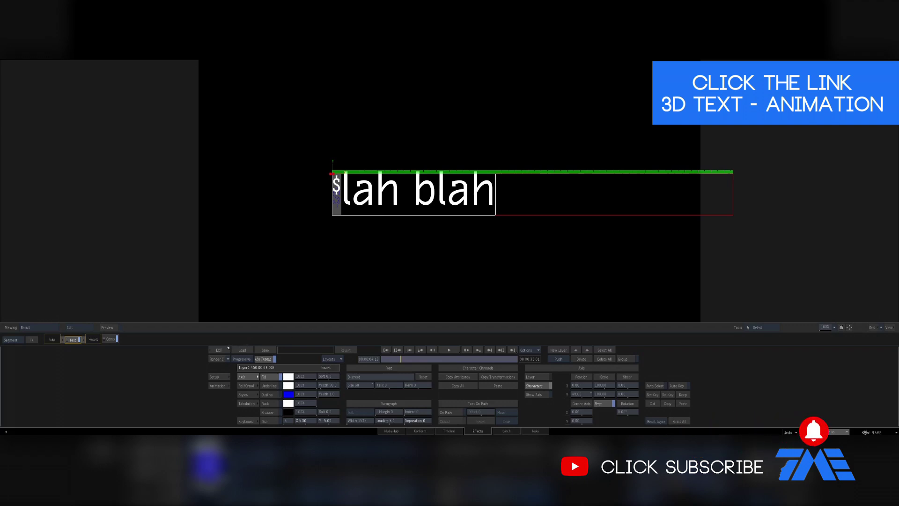
pyautogui.click(221, 351)
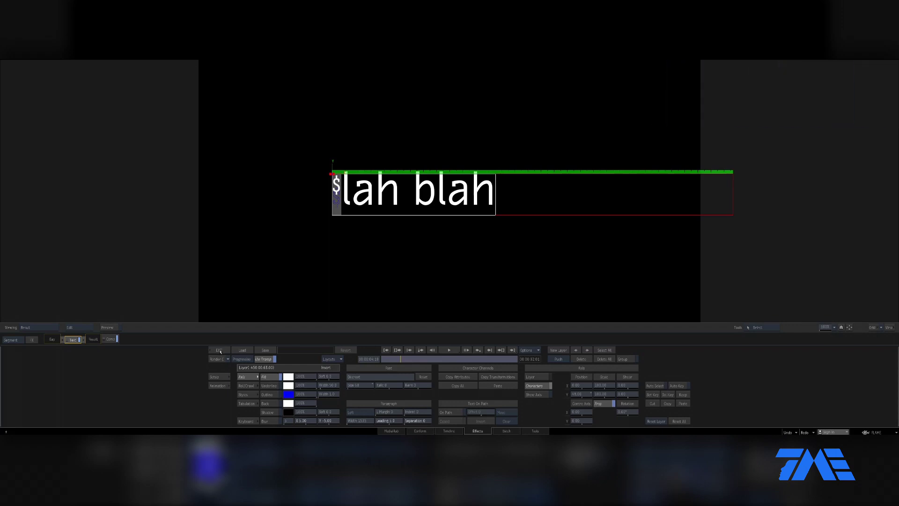
pyautogui.click(221, 352)
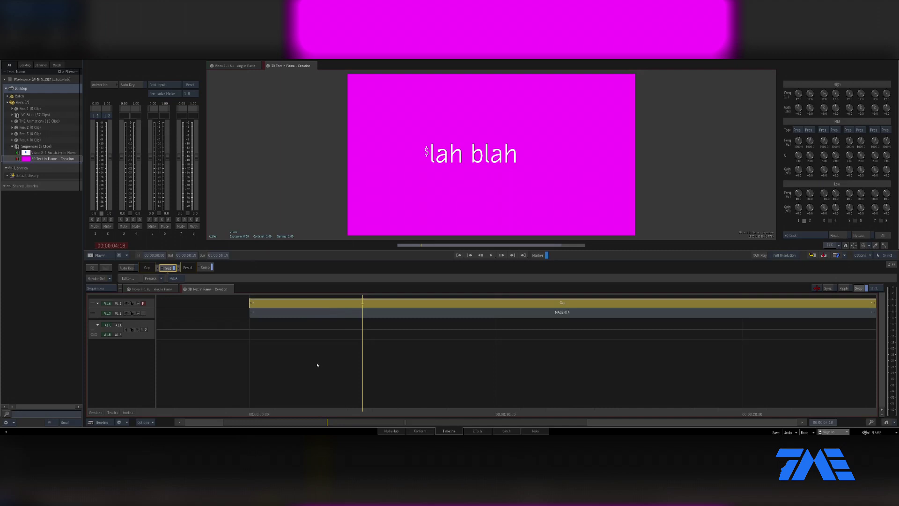
# Remove the text segment and the magenta segment from the timeline.
pyautogui.moveTo(329, 307); pyautogui.dragTo(412, 433)
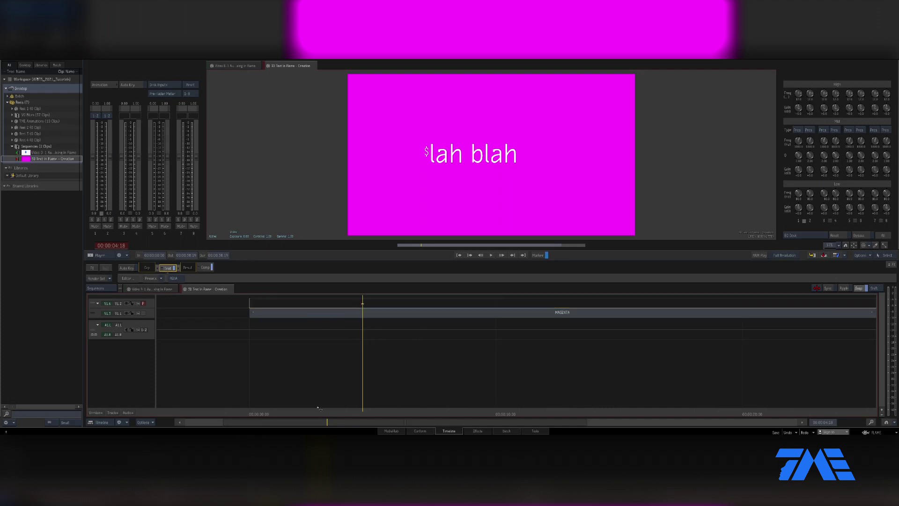
pyautogui.moveTo(319, 312); pyautogui.dragTo(412, 433)
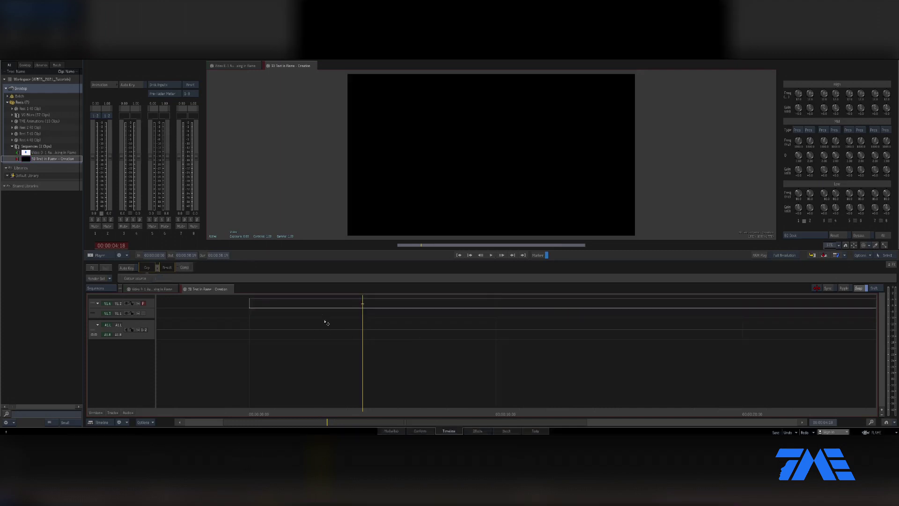
# Apply an Action effect to the gap on the lower video track.
pyautogui.click(323, 314)
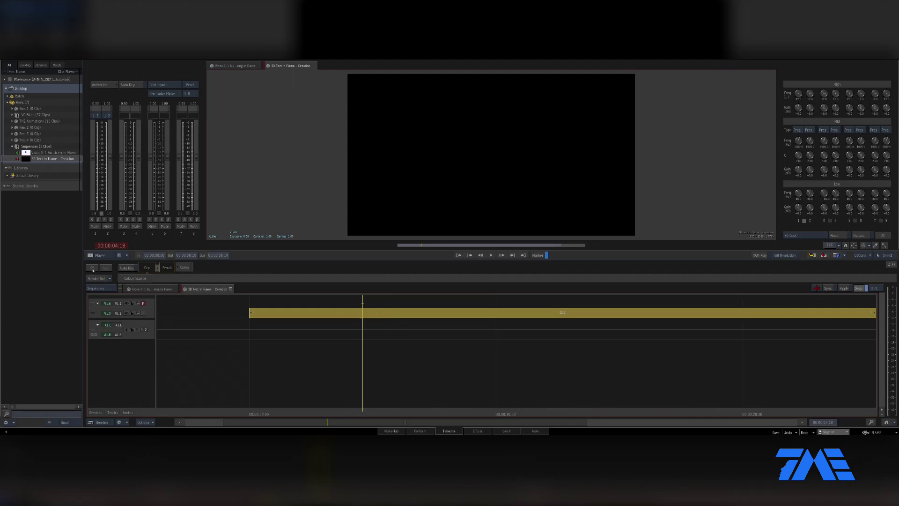
pyautogui.click(93, 269)
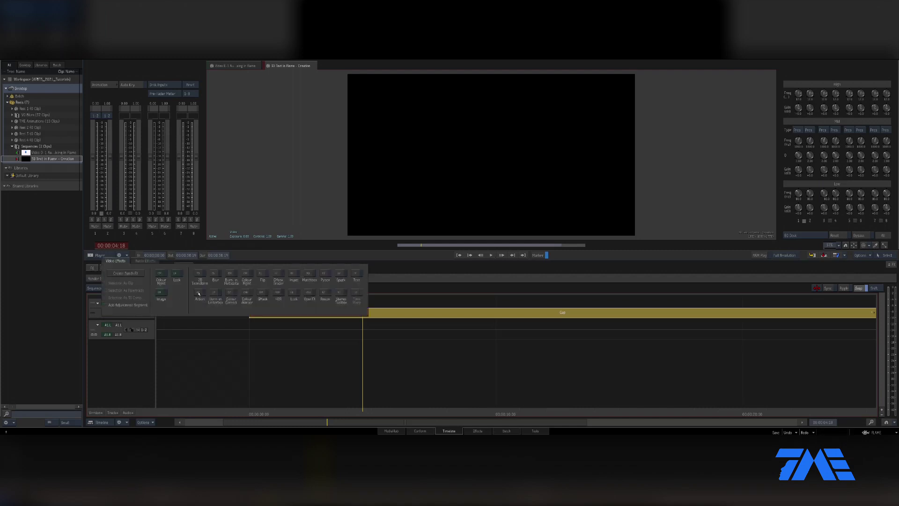
pyautogui.click(199, 294)
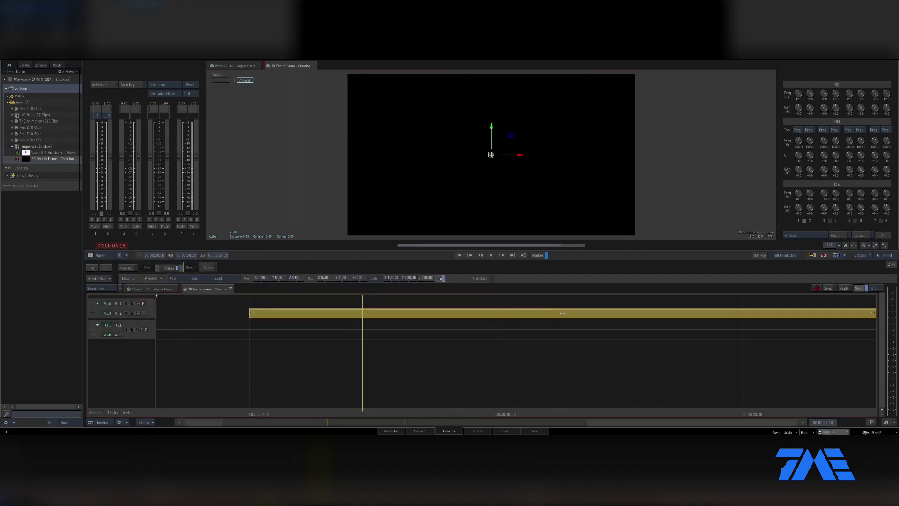
# Move the Action segment up to the upper video track and enable its Comp effect.
pyautogui.click(168, 268)
pyautogui.moveTo(291, 316); pyautogui.dragTo(302, 306)
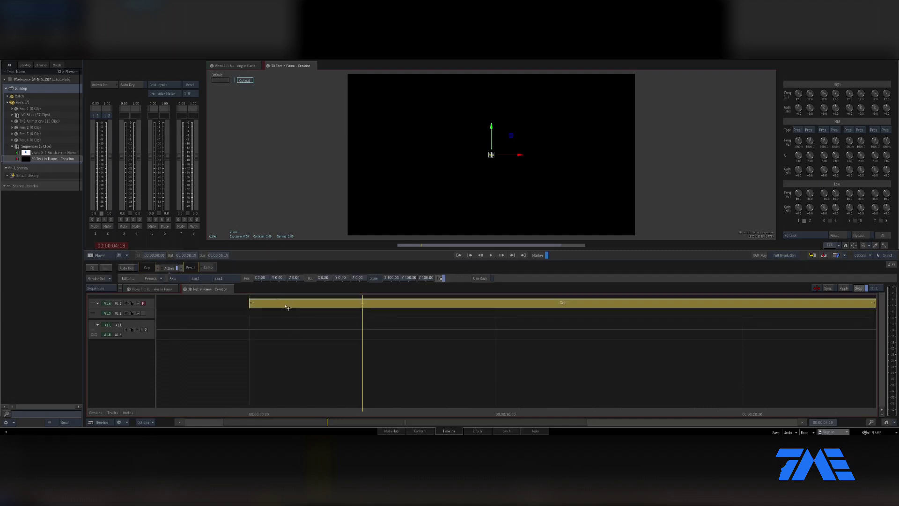
pyautogui.click(207, 268)
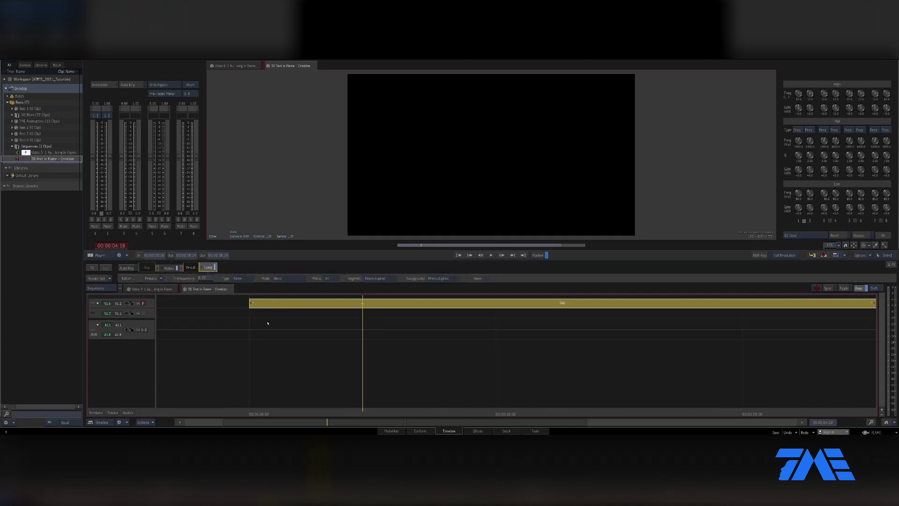
# Open the Action effect's editor, turn off the scope view and display the Action schematic in its place.
pyautogui.doubleClick(169, 267)
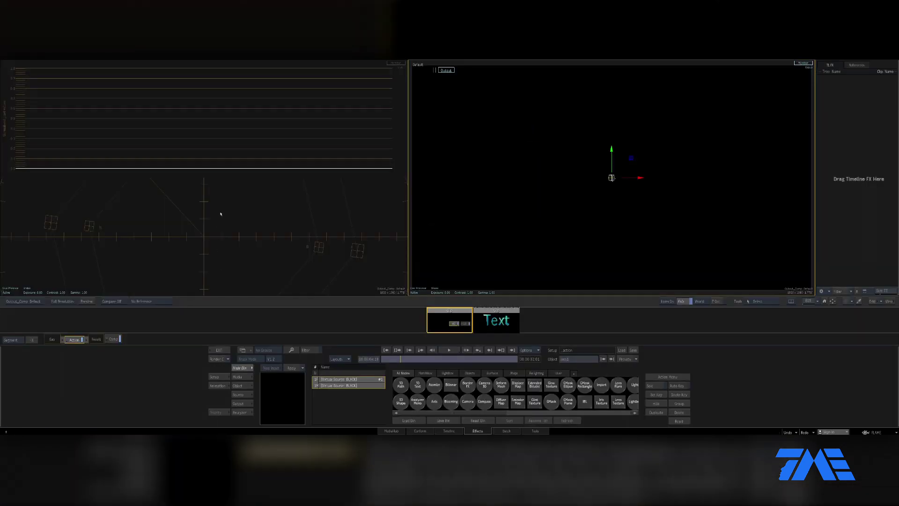
pyautogui.rightClick(224, 215)
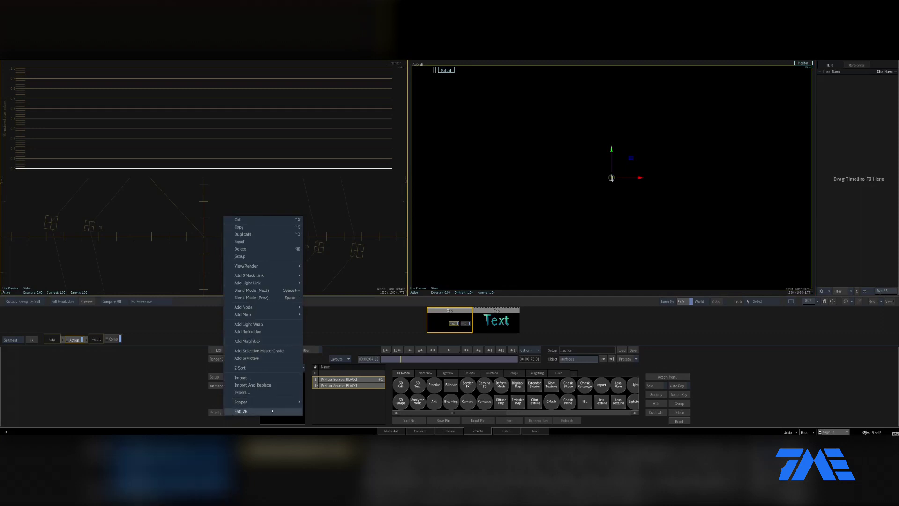
pyautogui.moveTo(272, 404)
pyautogui.click(323, 370)
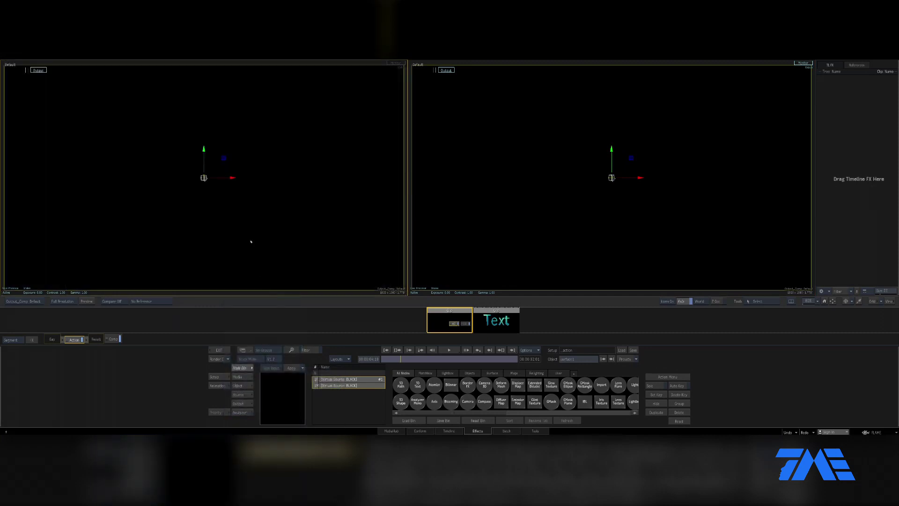
pyautogui.press('Escape')
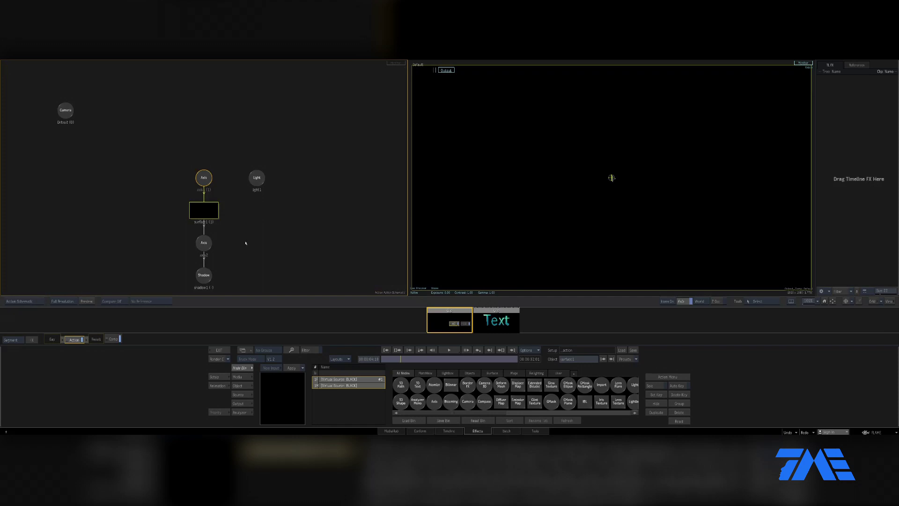
pyautogui.press('Home')
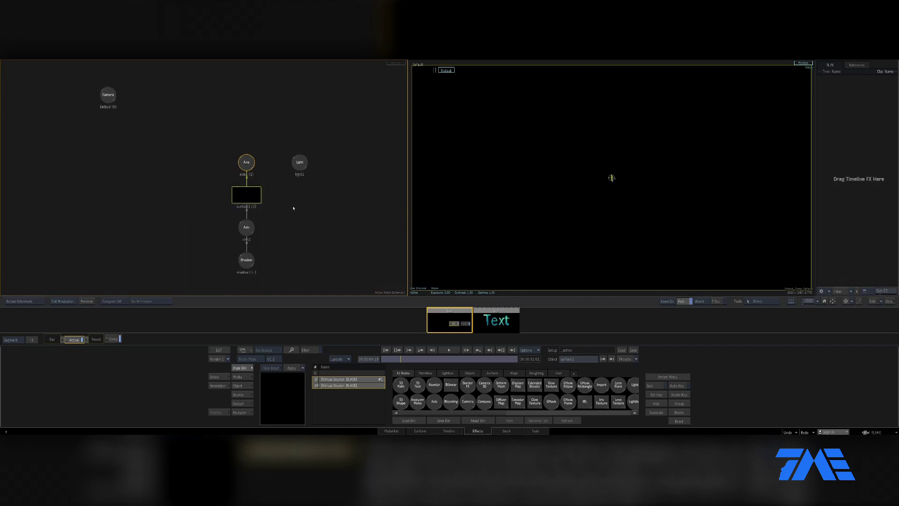
pyautogui.moveTo(302, 224); pyautogui.dragTo(214, 197)
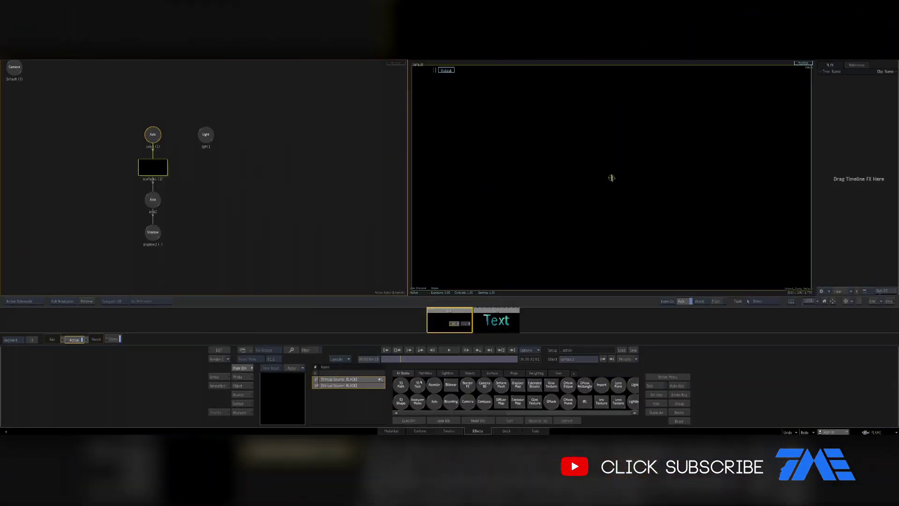
# Add a 3D Text node to the Action schematic and change its text to "blah blah".
pyautogui.moveTo(417, 385); pyautogui.dragTo(260, 159)
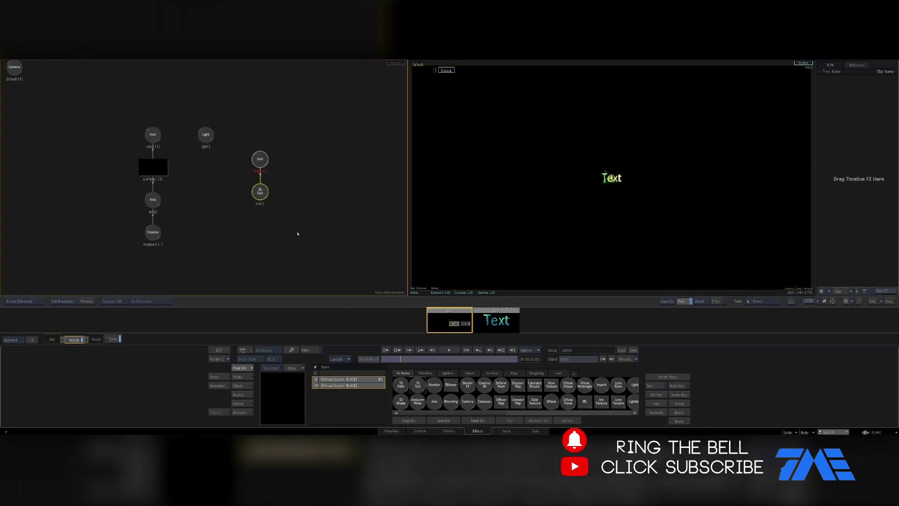
pyautogui.doubleClick(260, 192)
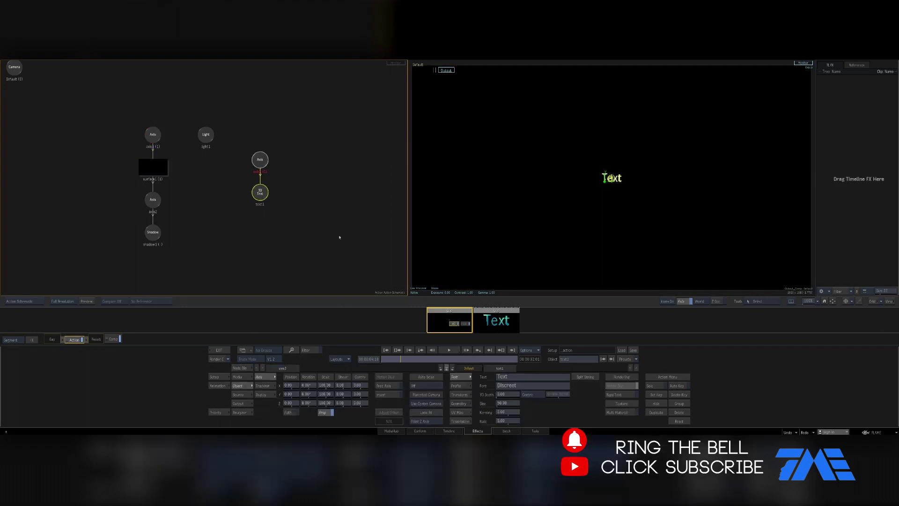
pyautogui.click(519, 378)
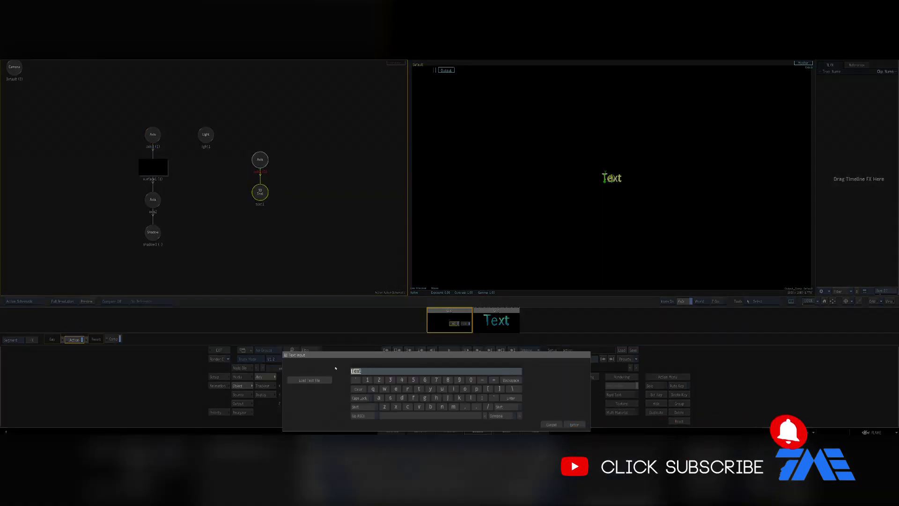
pyautogui.write('blah blah')
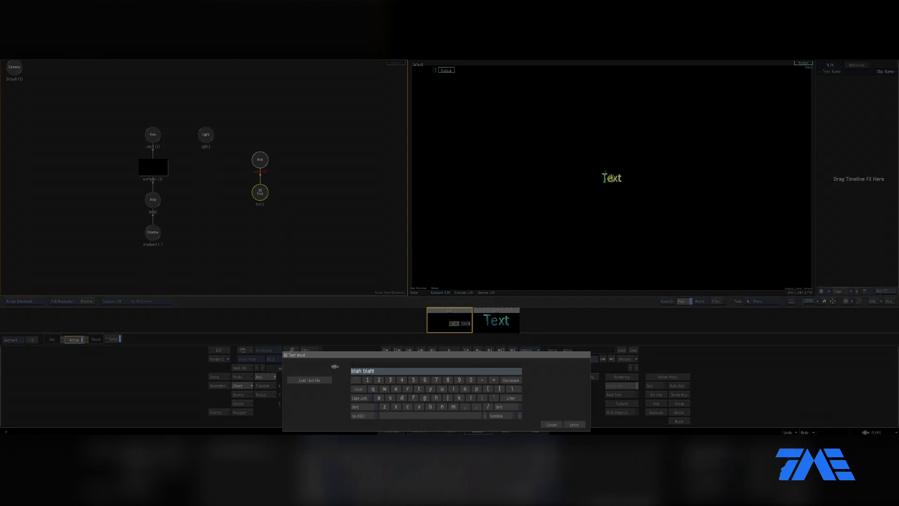
pyautogui.press('Return')
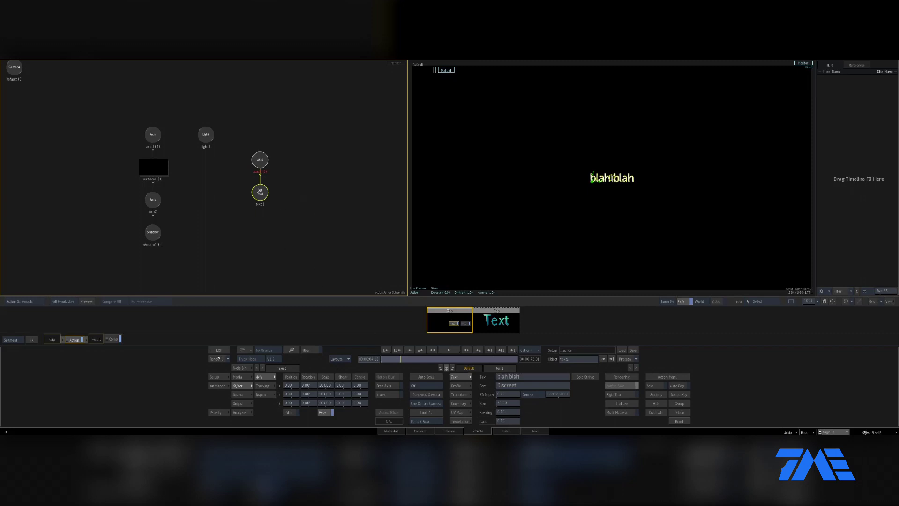
# Return to the timeline and delete the Action effect from the upper video track's segment.
pyautogui.click(219, 351)
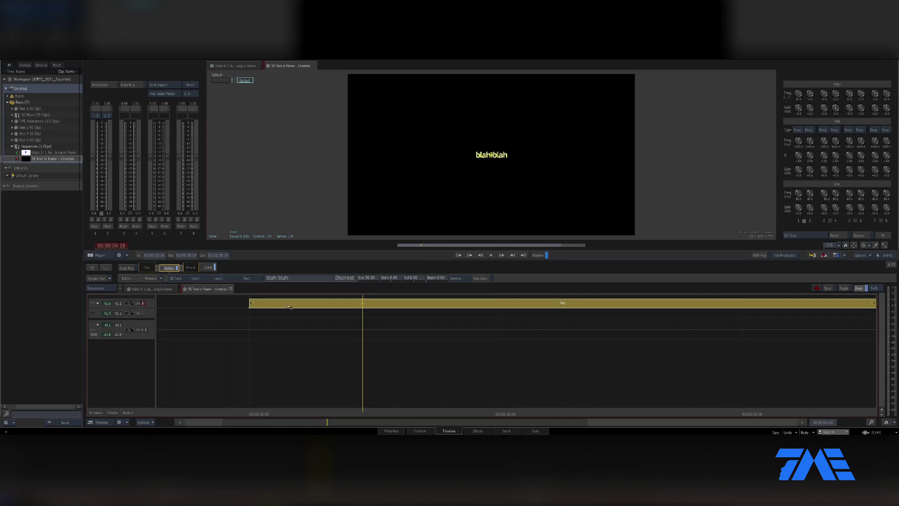
pyautogui.moveTo(289, 307); pyautogui.dragTo(294, 434)
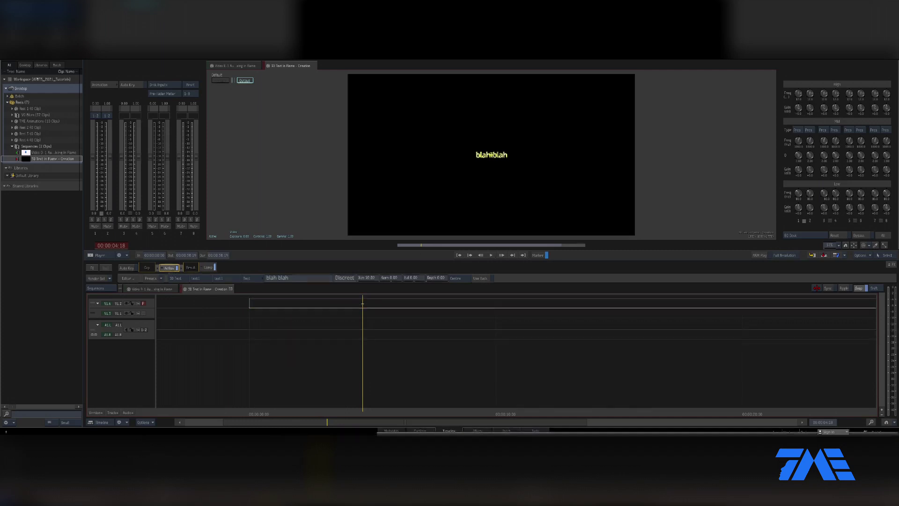
pyautogui.click(290, 307)
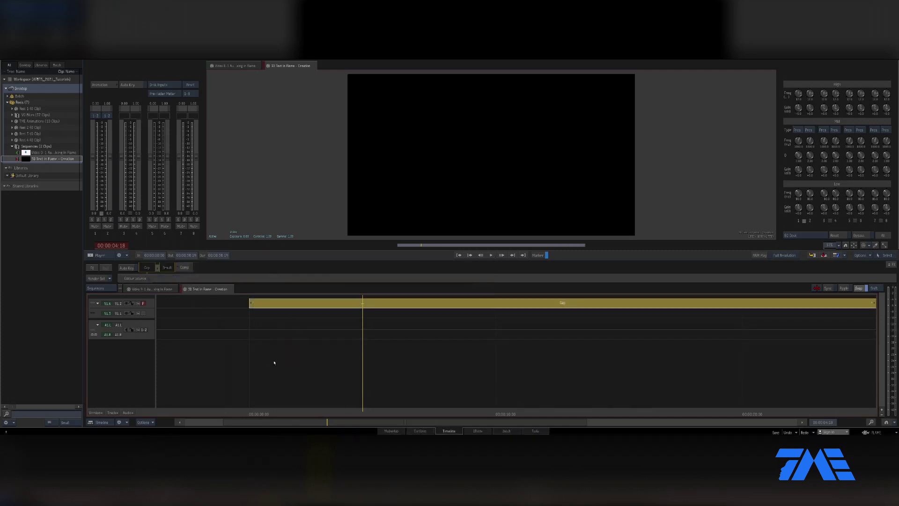
# Create a Batch FX on the lower video track's gap and name its output node 3D Text.
pyautogui.click(280, 312)
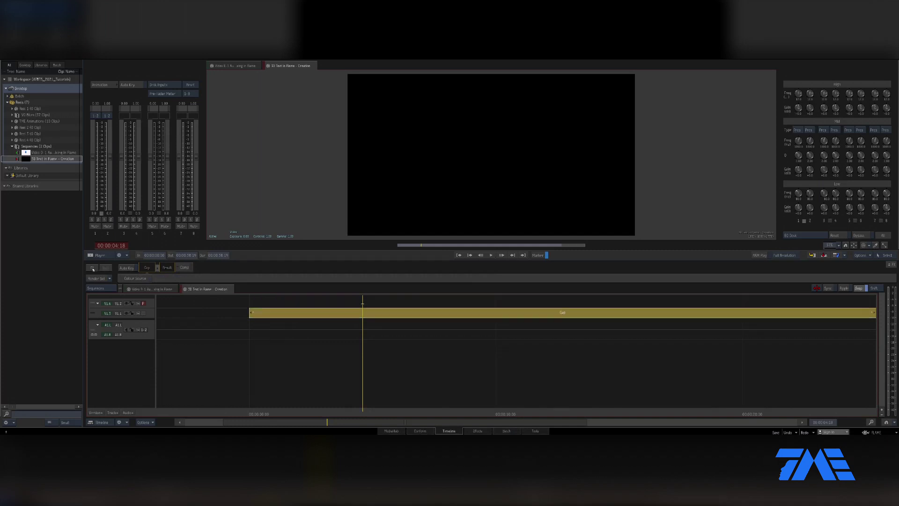
pyautogui.click(93, 268)
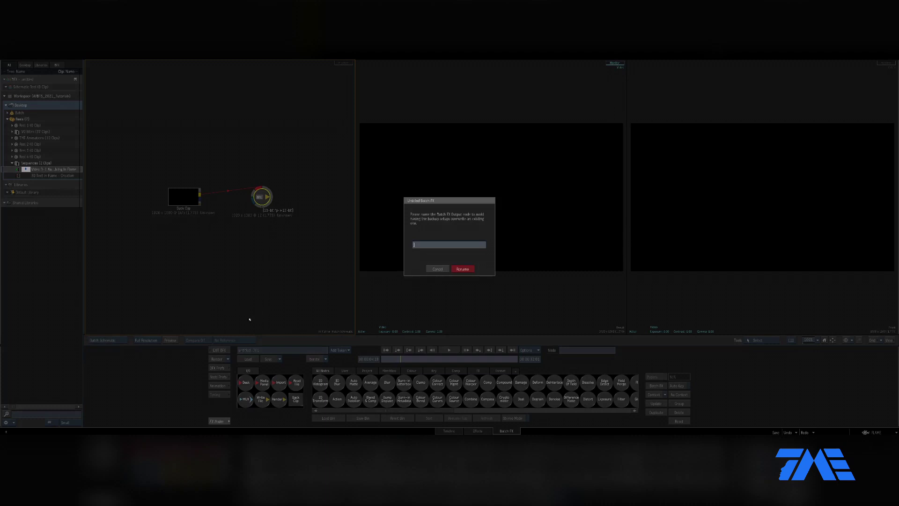
pyautogui.write('3D Text')
pyautogui.press('Return')
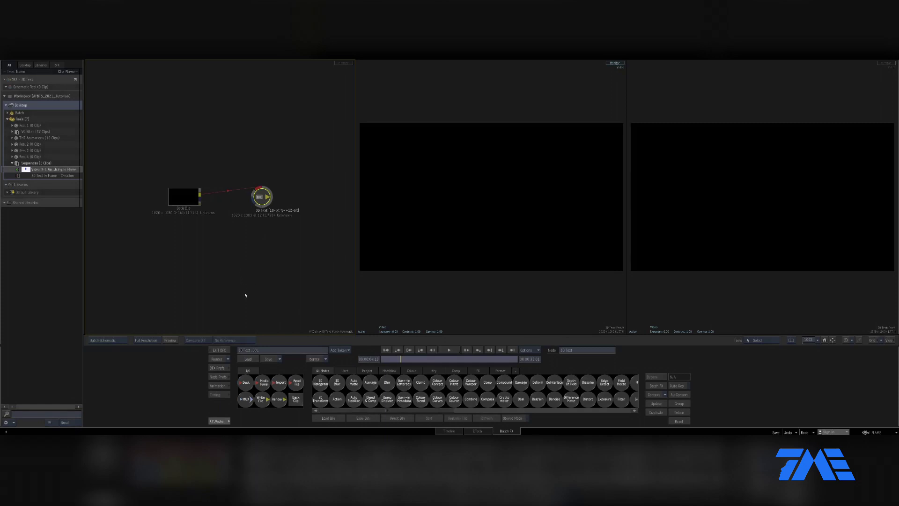
# Spread the Back Clip and output nodes apart and add an Action node between them.
pyautogui.moveTo(180, 200); pyautogui.dragTo(125, 197)
pyautogui.moveTo(256, 199); pyautogui.dragTo(292, 205)
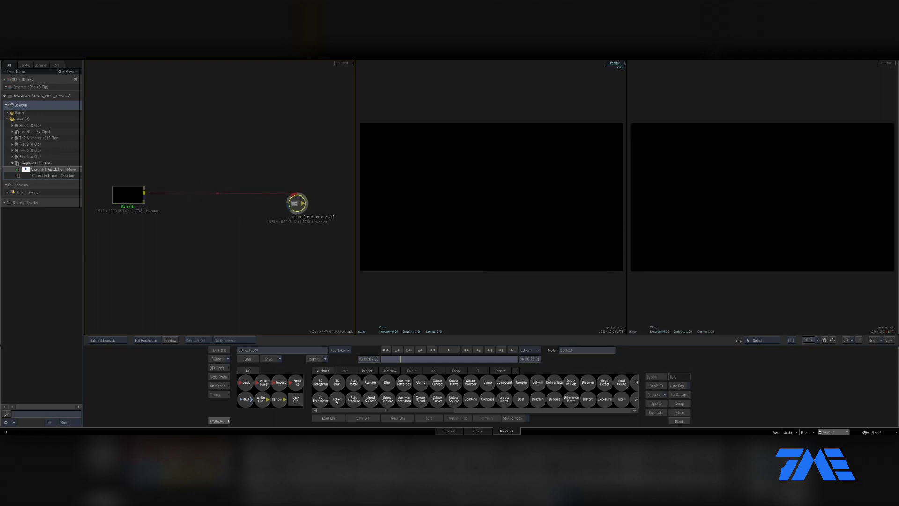
pyautogui.moveTo(337, 399); pyautogui.dragTo(205, 219)
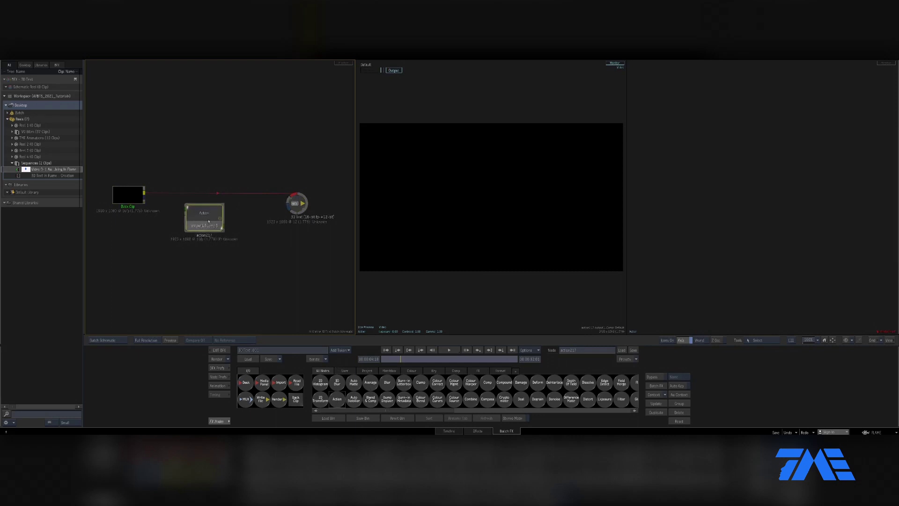
# Enable the Action node's Matte output and connect its Comp and Matte outputs to the 3D Text output node.
pyautogui.click(202, 212)
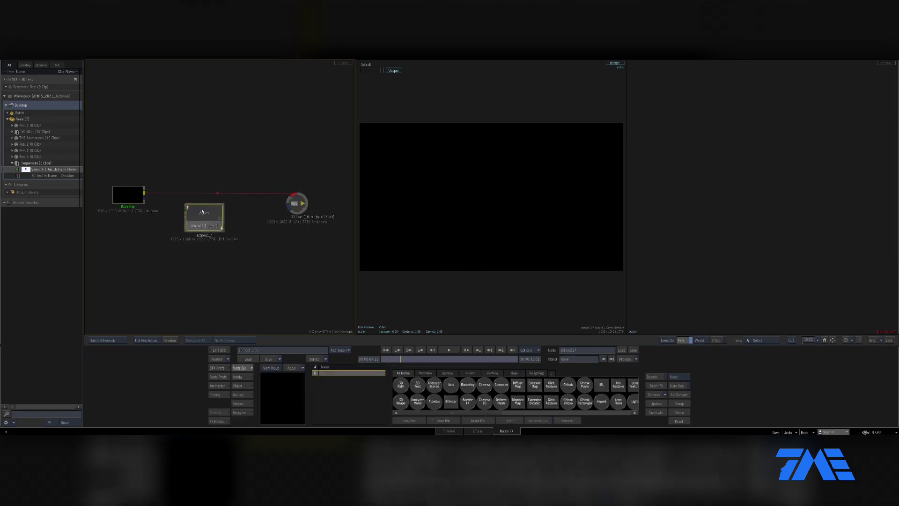
pyautogui.click(241, 405)
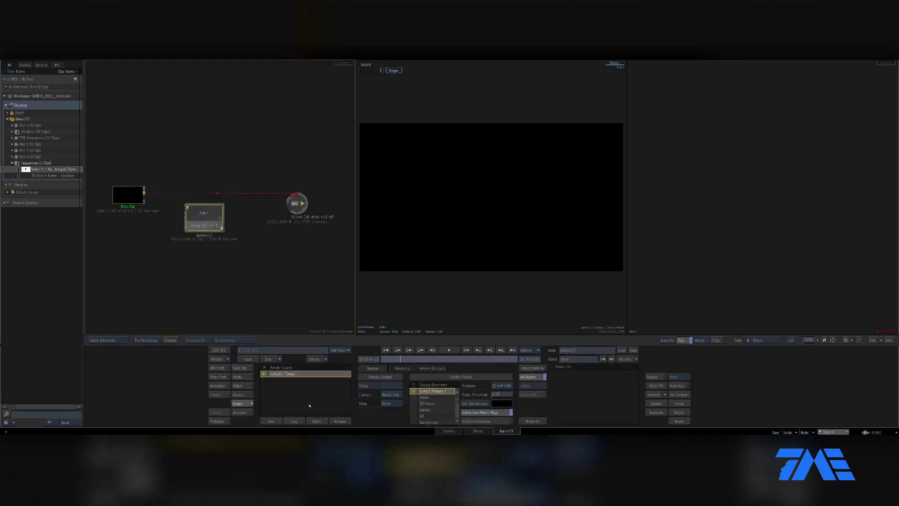
pyautogui.click(414, 397)
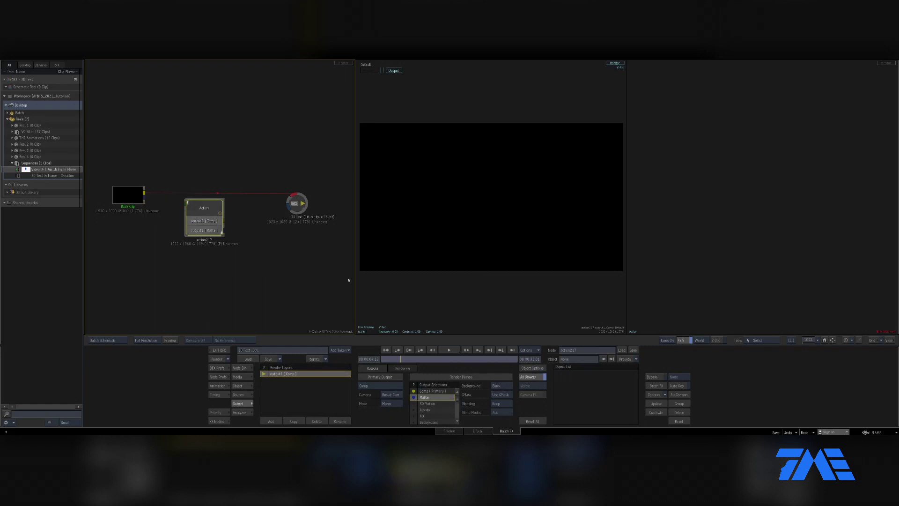
pyautogui.moveTo(261, 220)
pyautogui.mouseDown()
pyautogui.moveTo(256, 230)
pyautogui.moveTo(266, 228)
pyautogui.mouseUp()
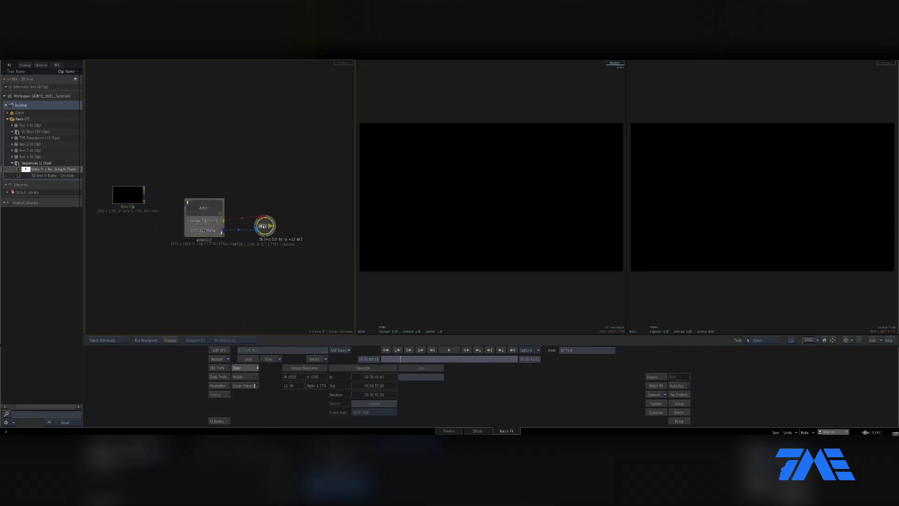
pyautogui.moveTo(197, 230); pyautogui.dragTo(225, 210)
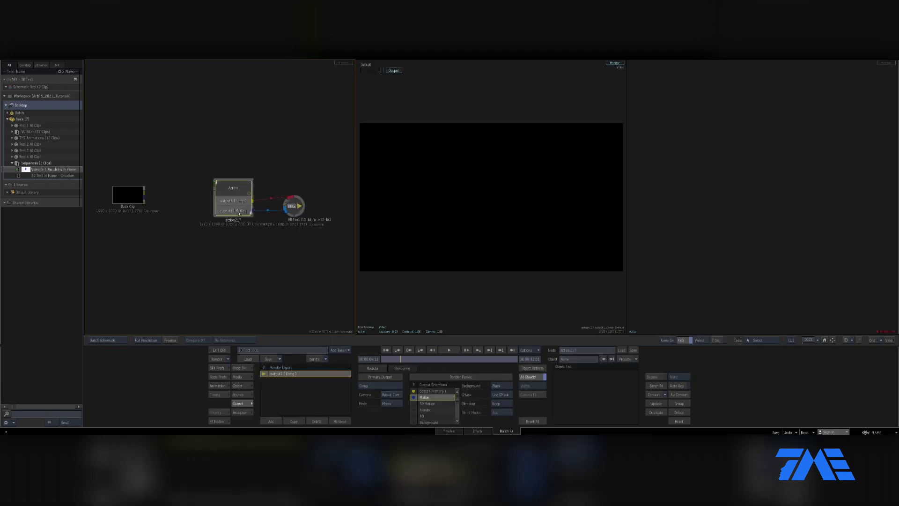
# Add a Colour Source node to the schematic and connect it to the Action node through a new media input.
pyautogui.click(219, 421)
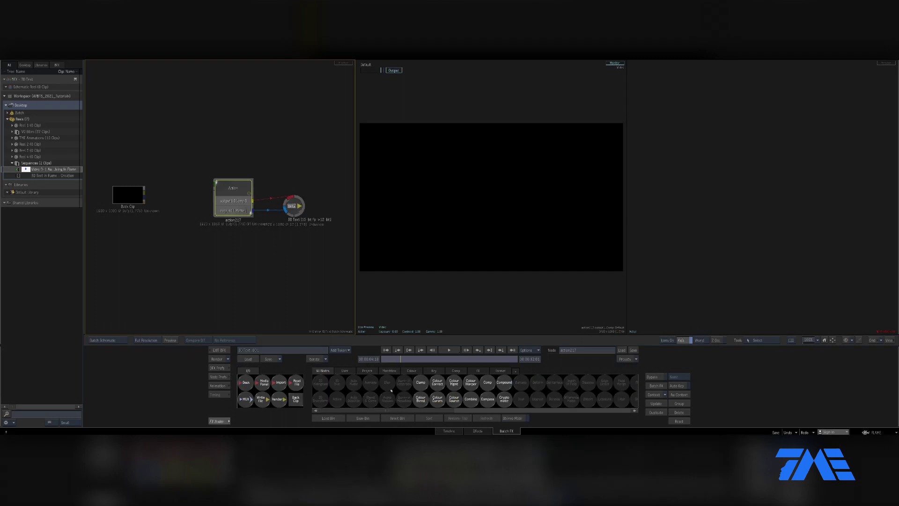
pyautogui.moveTo(457, 401); pyautogui.dragTo(168, 181)
pyautogui.click(234, 202)
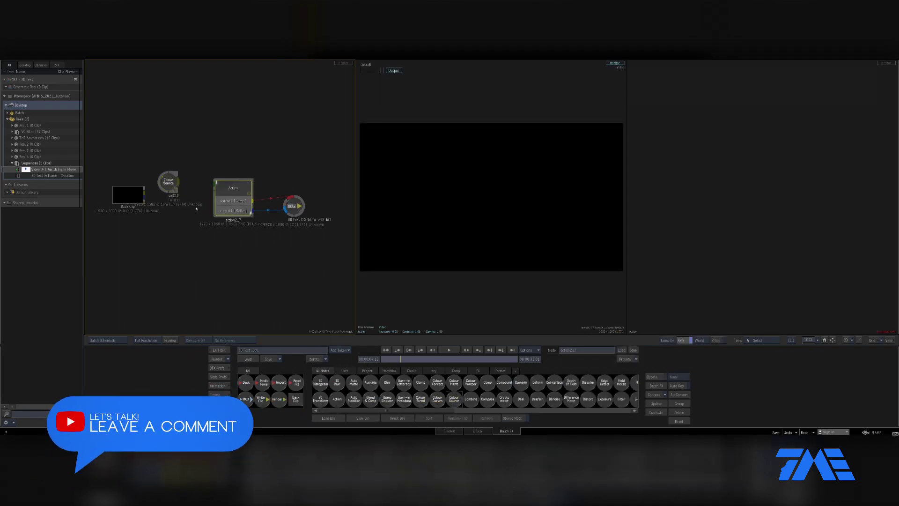
pyautogui.press('n')
pyautogui.moveTo(197, 207); pyautogui.dragTo(198, 190)
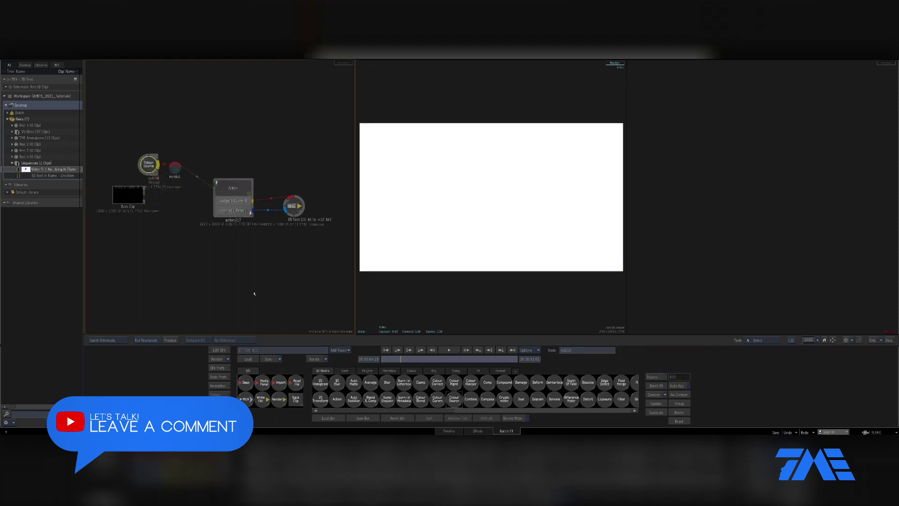
# Set the Colour Source node's colour to a medium cyan-blue.
pyautogui.doubleClick(154, 174)
pyautogui.click(416, 390)
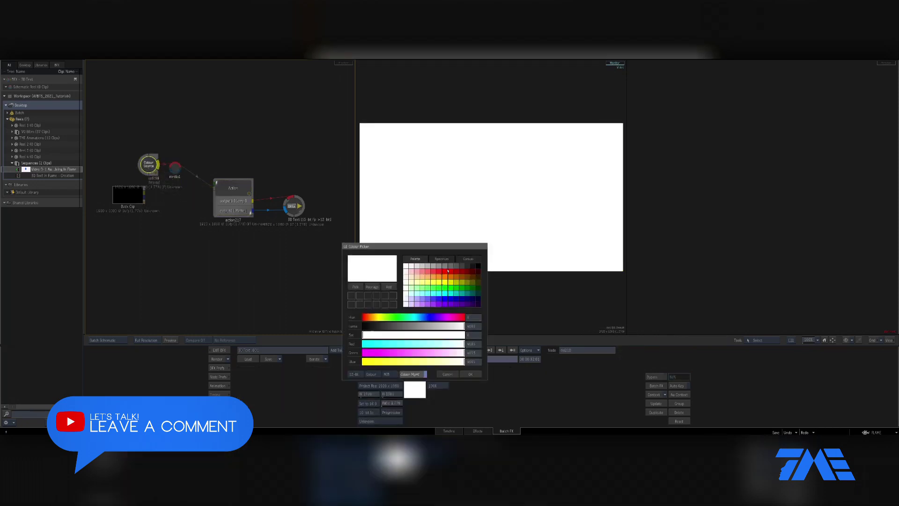
pyautogui.click(444, 294)
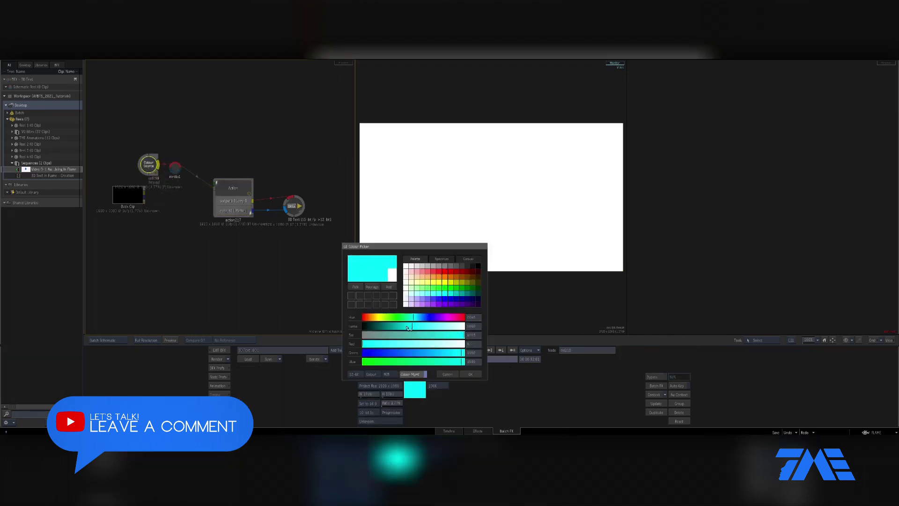
pyautogui.moveTo(413, 326); pyautogui.dragTo(418, 318)
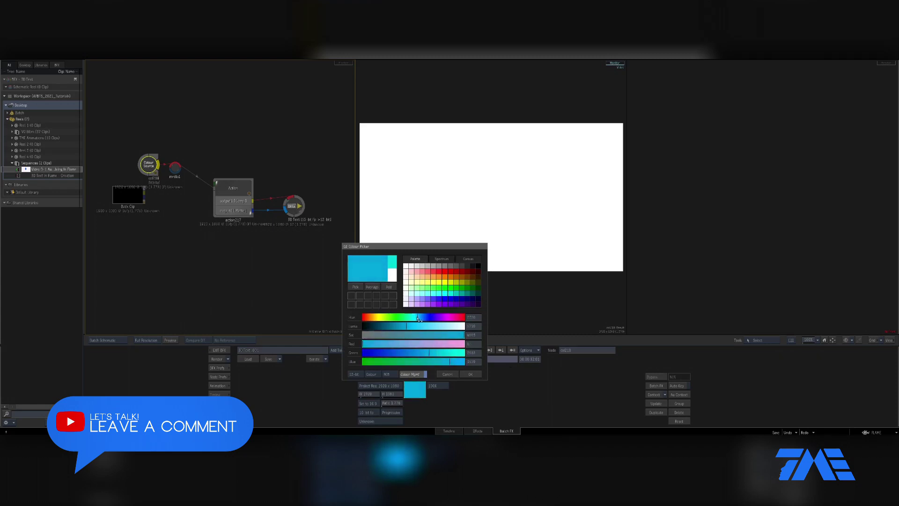
pyautogui.click(471, 374)
# Open the Action node's own schematic and place the camera node just above the blue surface's axis.
pyautogui.click(237, 197)
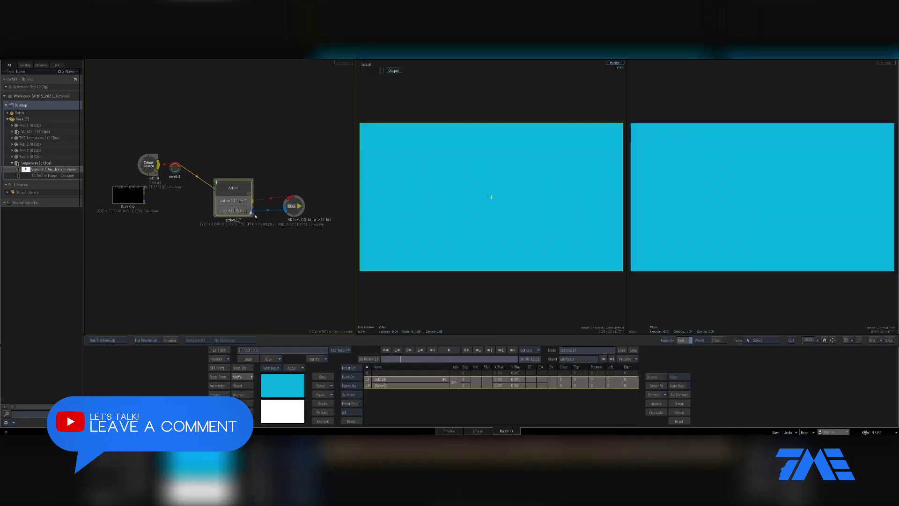
pyautogui.press('Escape')
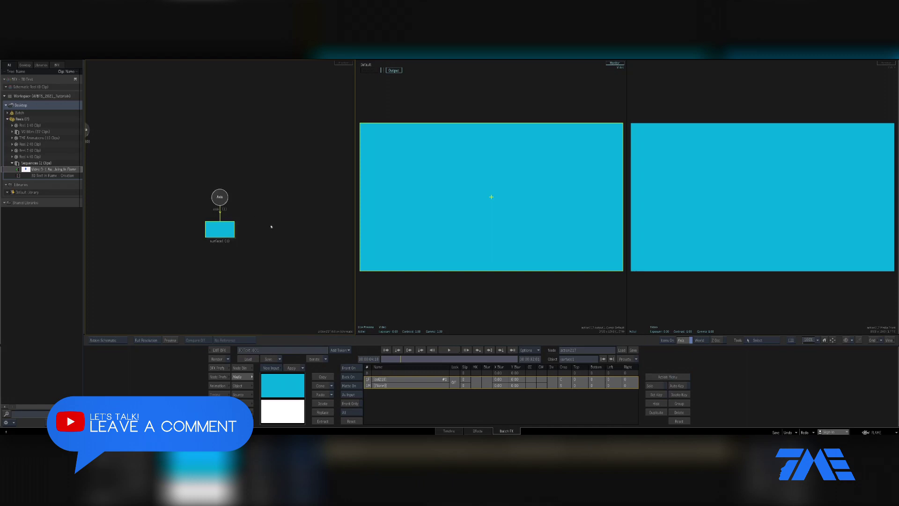
pyautogui.moveTo(283, 228); pyautogui.dragTo(256, 224)
pyautogui.press('Home')
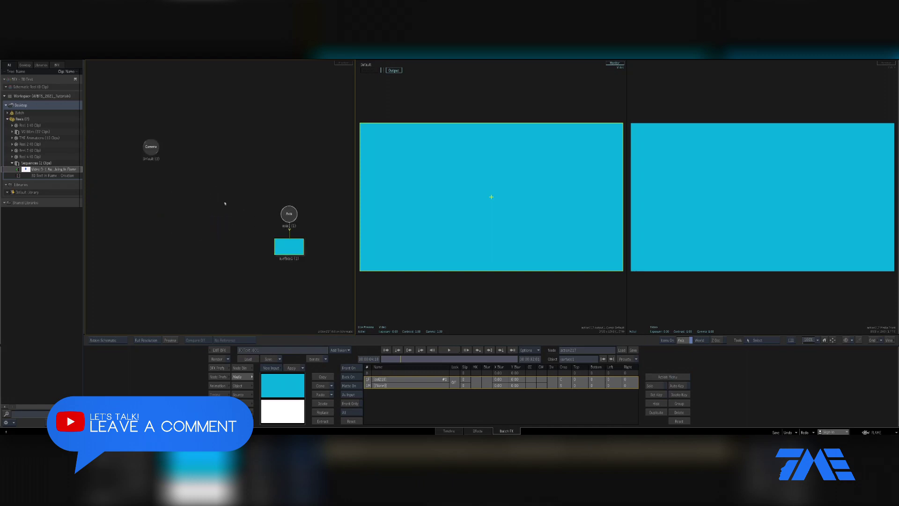
pyautogui.moveTo(148, 148); pyautogui.dragTo(275, 137)
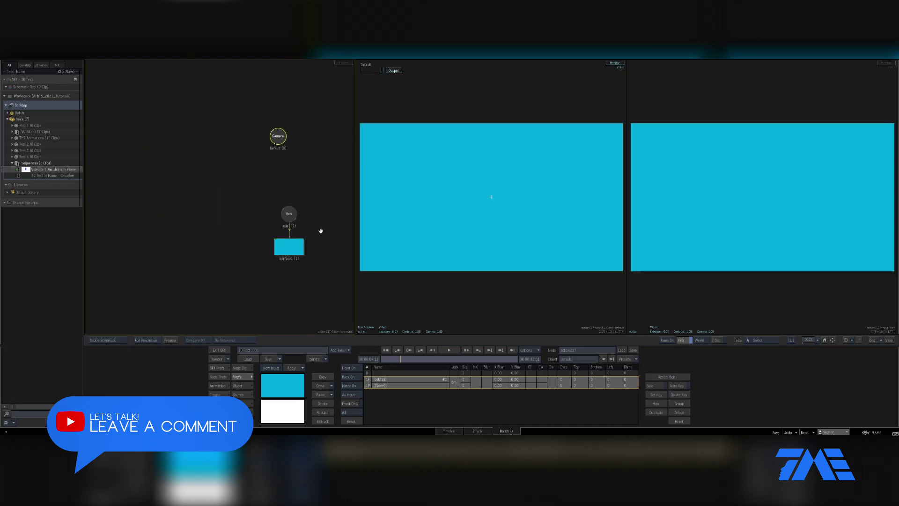
pyautogui.moveTo(312, 236); pyautogui.dragTo(218, 218)
pyautogui.click(180, 193)
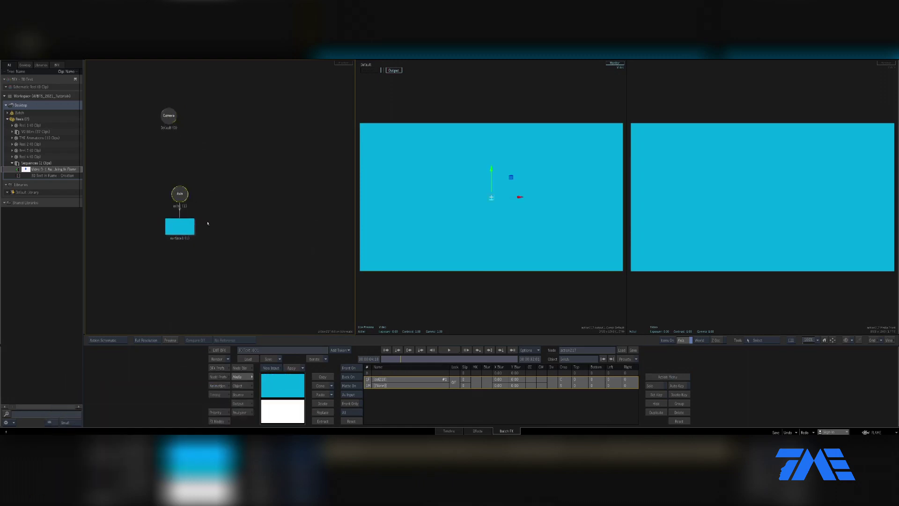
# Add a 3D Text node beside the surface's axis and enlarge its text to about 40% of the frame width.
pyautogui.click(241, 368)
pyautogui.moveTo(417, 387); pyautogui.dragTo(242, 228)
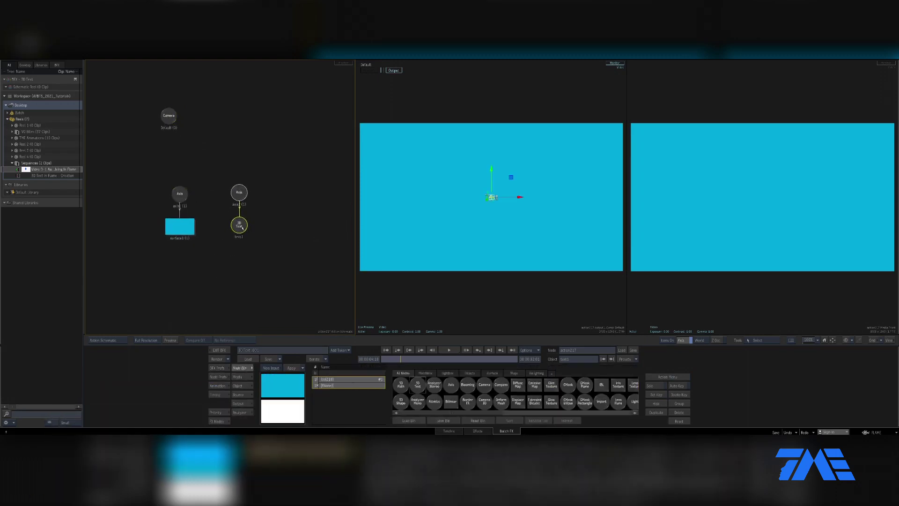
pyautogui.doubleClick(241, 229)
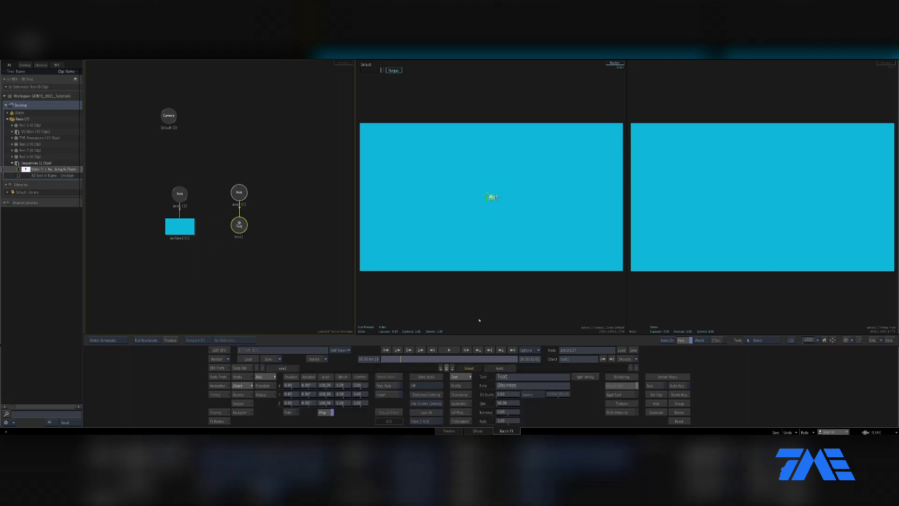
pyautogui.moveTo(509, 403); pyautogui.dragTo(560, 407)
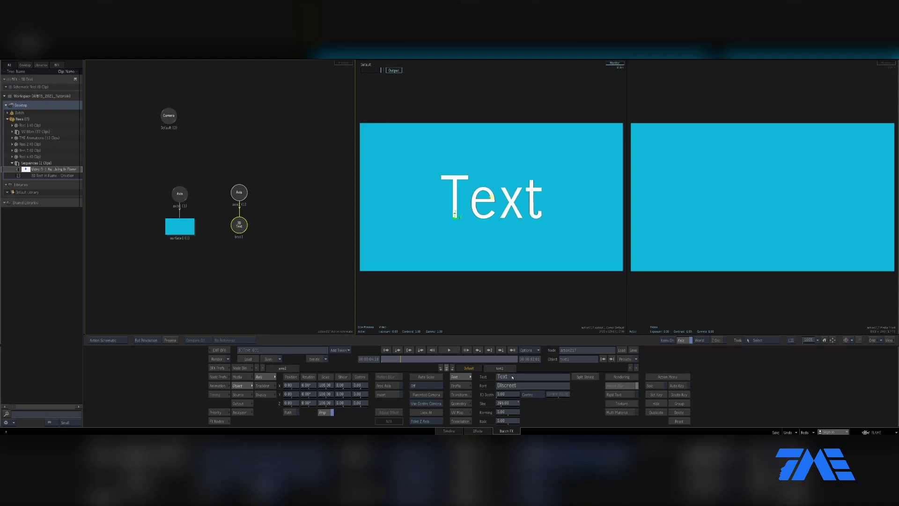
# Change the 3D text's wording to "Hello".
pyautogui.click(512, 377)
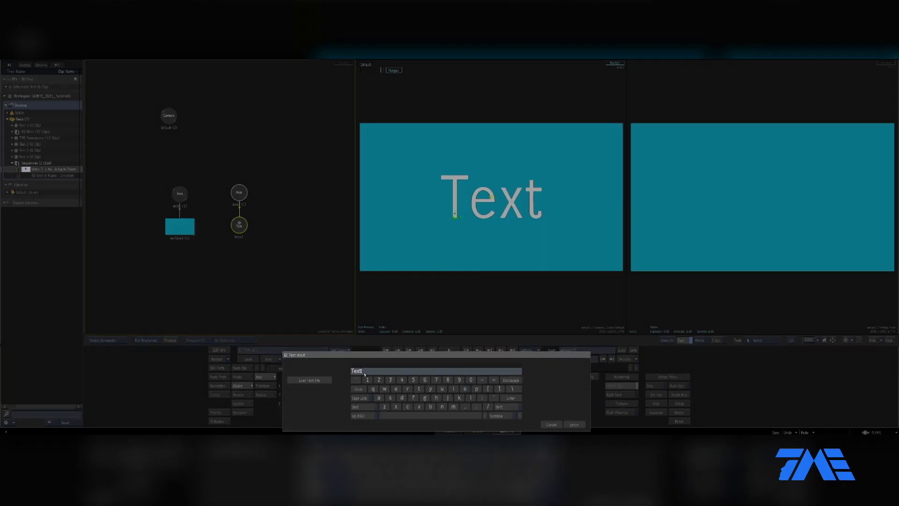
pyautogui.moveTo(365, 373); pyautogui.dragTo(339, 374)
pyautogui.write('Hello')
pyautogui.press('Return')
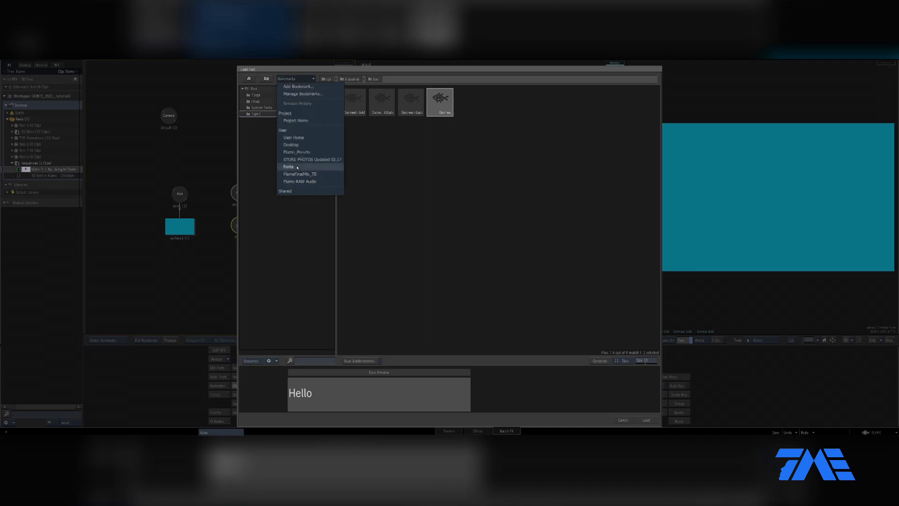
# Load the ABARTH Heavy font from the bookmarked Fonts folder for the 3D text.
pyautogui.click(296, 167)
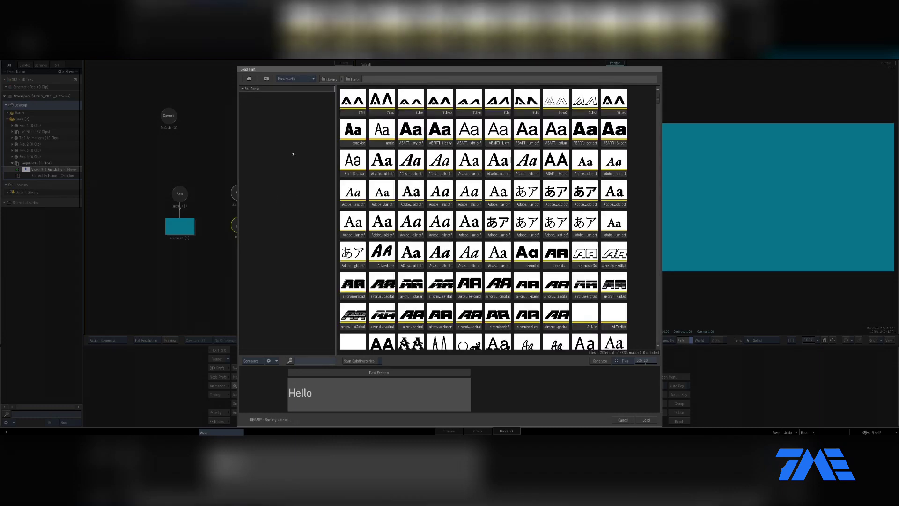
pyautogui.click(439, 131)
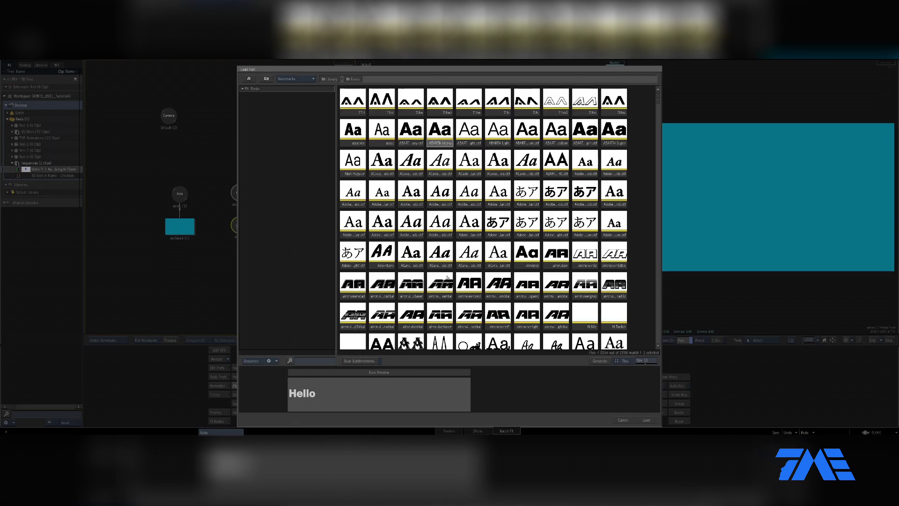
pyautogui.click(651, 419)
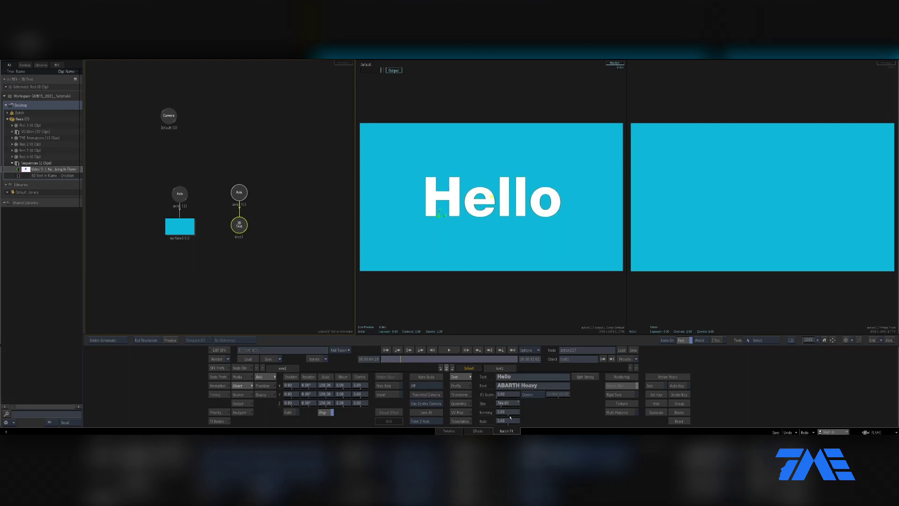
# Try wider kerning between the letters of the 3D text and undo it.
pyautogui.moveTo(509, 414); pyautogui.dragTo(518, 421)
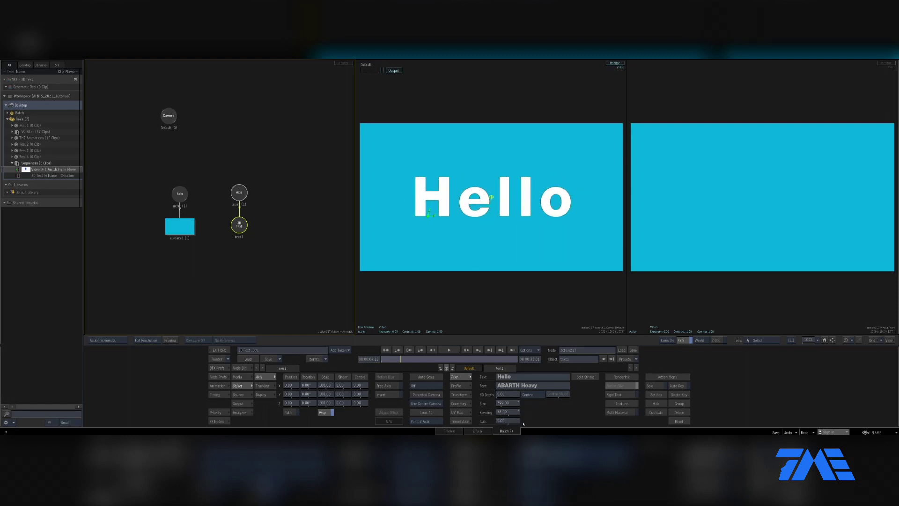
pyautogui.hotkey('ctrl', 'z')
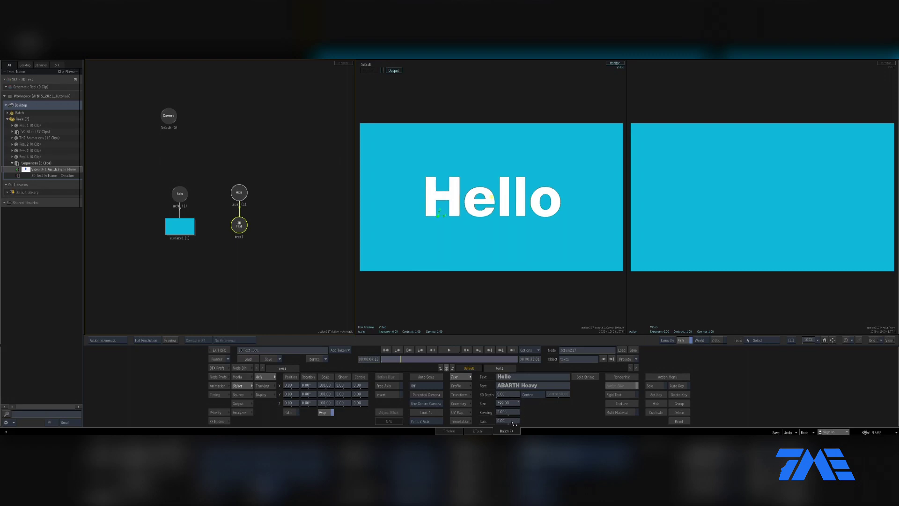
# Give the 3D text a depth of about 210 and rotate its axis about 34° around Y.
pyautogui.moveTo(510, 396); pyautogui.dragTo(538, 395)
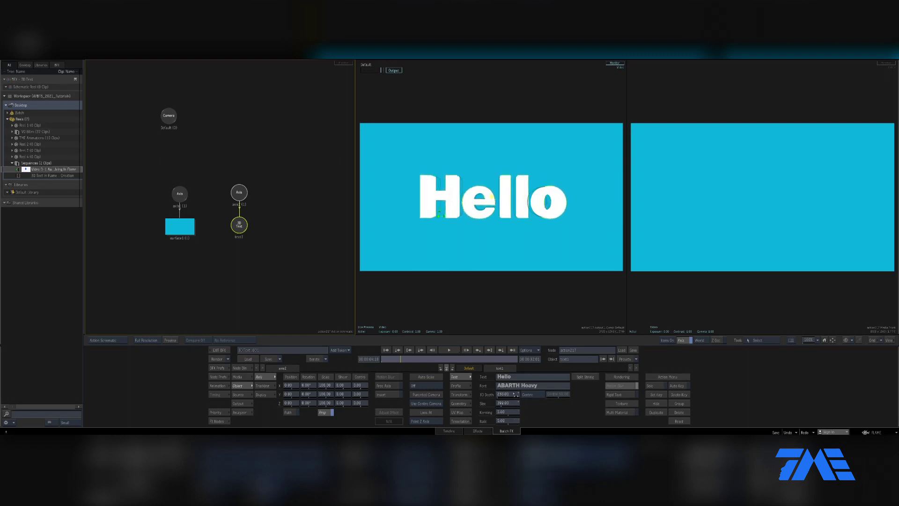
pyautogui.click(511, 394)
pyautogui.press('Return')
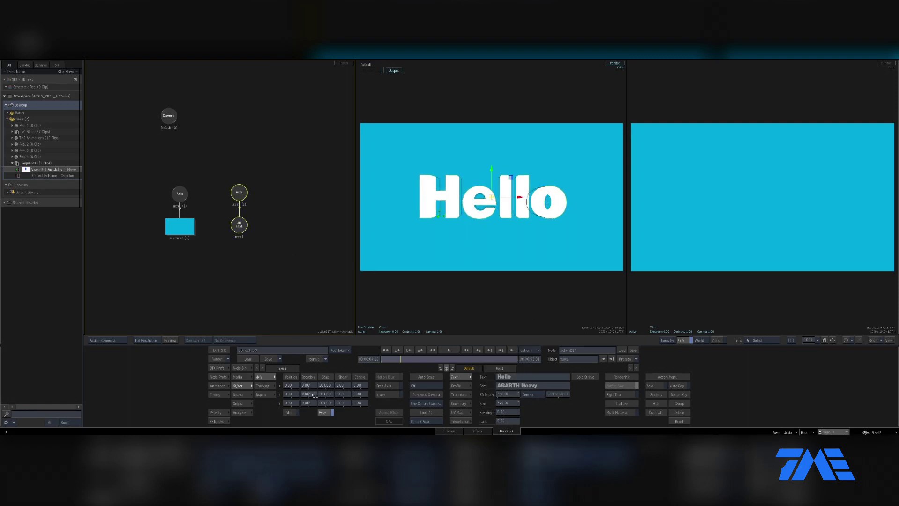
pyautogui.moveTo(307, 394); pyautogui.dragTo(317, 395)
pyautogui.click(238, 226)
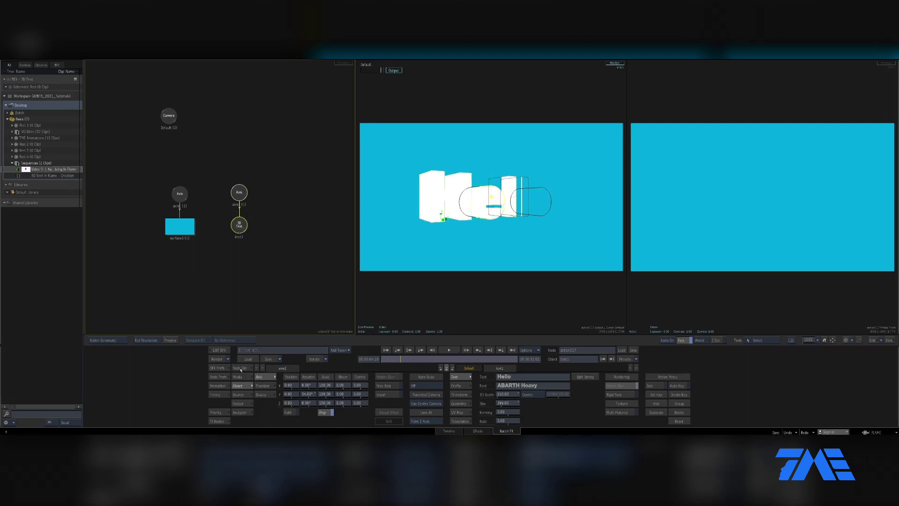
# Add a Light node beside the camera node in the Action schematic.
pyautogui.click(240, 368)
pyautogui.press('l')
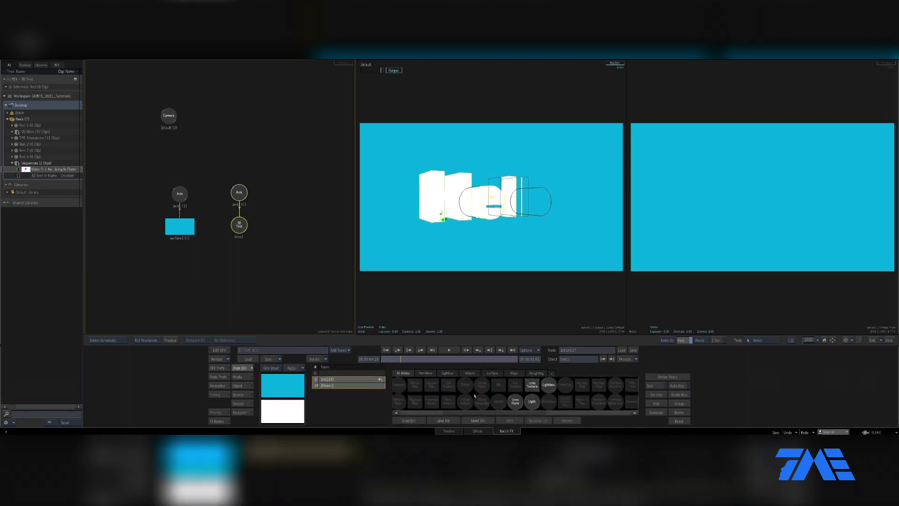
pyautogui.moveTo(532, 402); pyautogui.dragTo(212, 118)
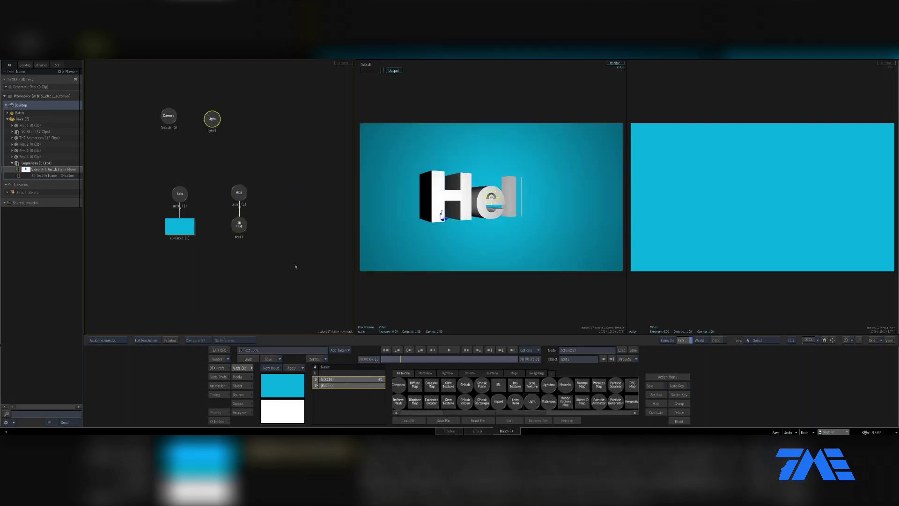
# Move the text's axis forward in Z until the whole word stands clear of the blue surface.
pyautogui.click(240, 194)
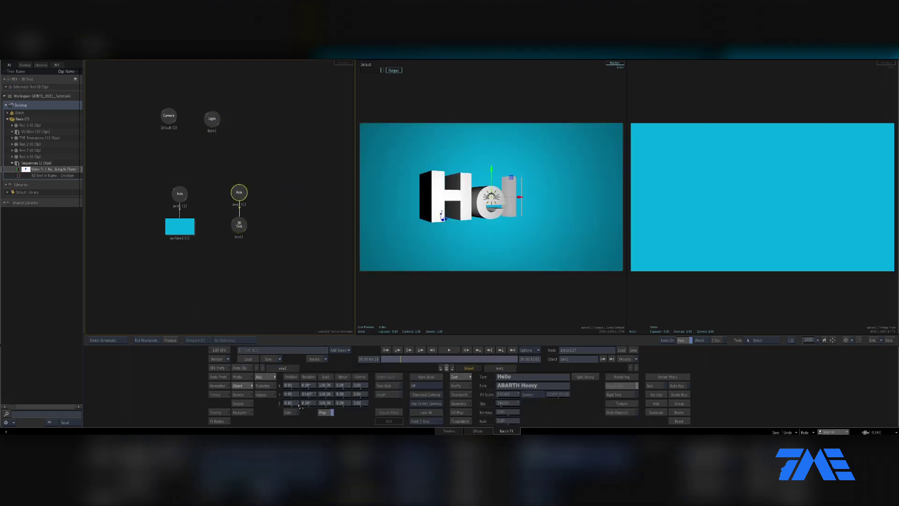
pyautogui.moveTo(347, 406); pyautogui.dragTo(346, 402)
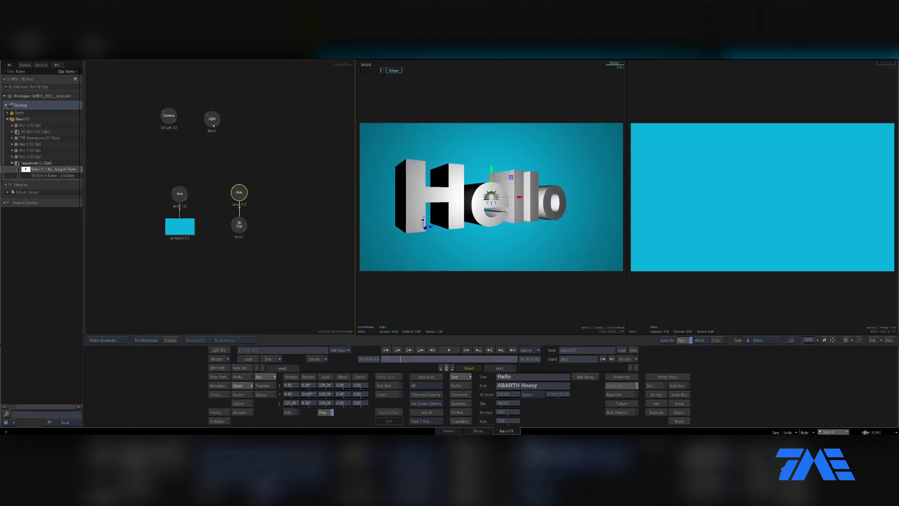
pyautogui.click(213, 124)
# Switch the origin of the 3D text's depth to Front and return it to Centre.
pyautogui.click(239, 225)
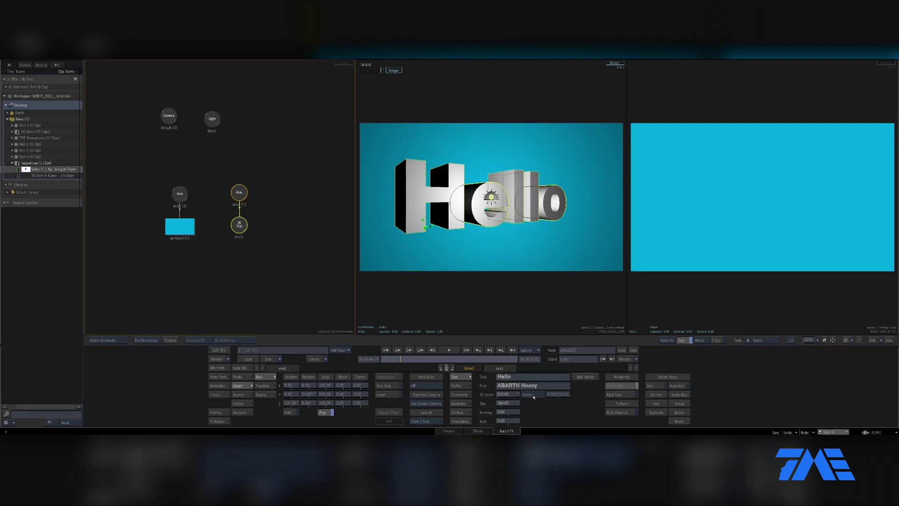
pyautogui.click(533, 396)
pyautogui.click(537, 387)
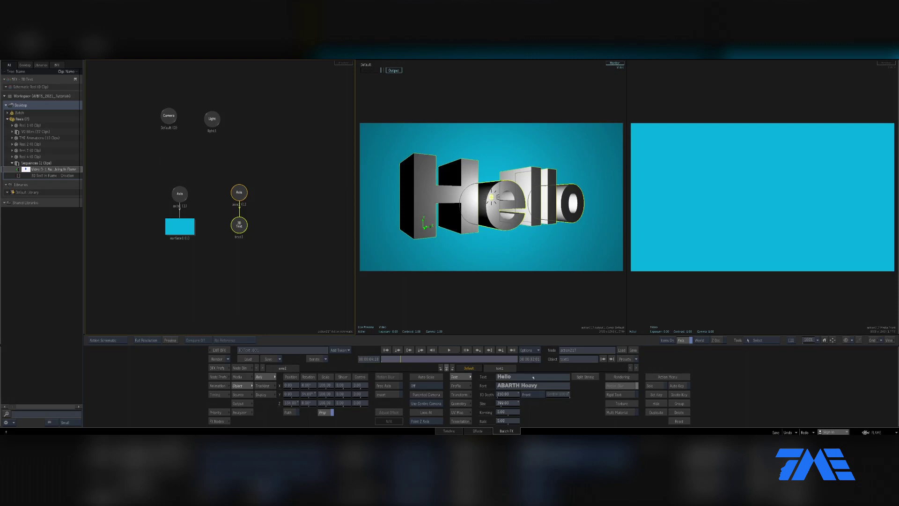
pyautogui.click(534, 394)
pyautogui.click(536, 404)
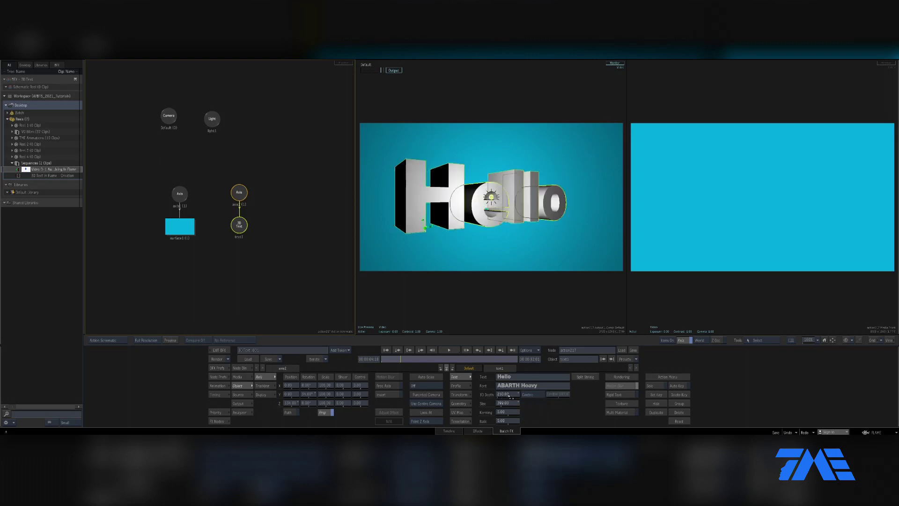
# Try different 3D depths with the extrusion origin at Centre and at Front, ending on Centre.
pyautogui.moveTo(507, 394)
pyautogui.mouseDown()
pyautogui.moveTo(499, 395)
pyautogui.moveTo(515, 397)
pyautogui.moveTo(507, 398)
pyautogui.mouseUp()
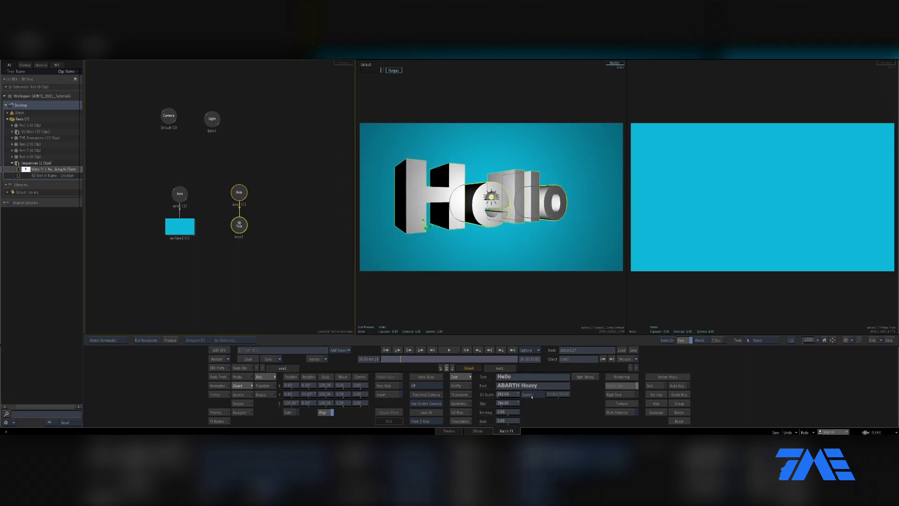
pyautogui.click(527, 394)
pyautogui.click(525, 387)
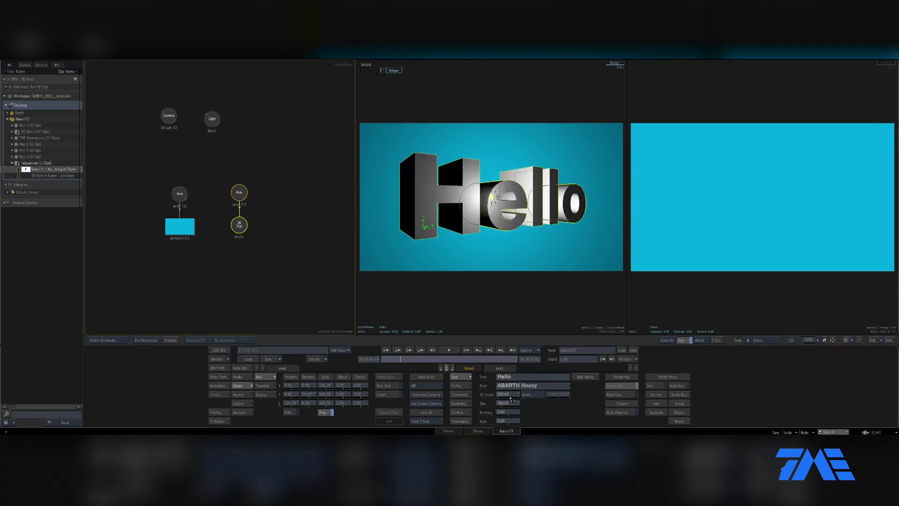
pyautogui.moveTo(511, 397); pyautogui.dragTo(532, 398)
pyautogui.click(528, 394)
pyautogui.click(529, 409)
pyautogui.click(531, 396)
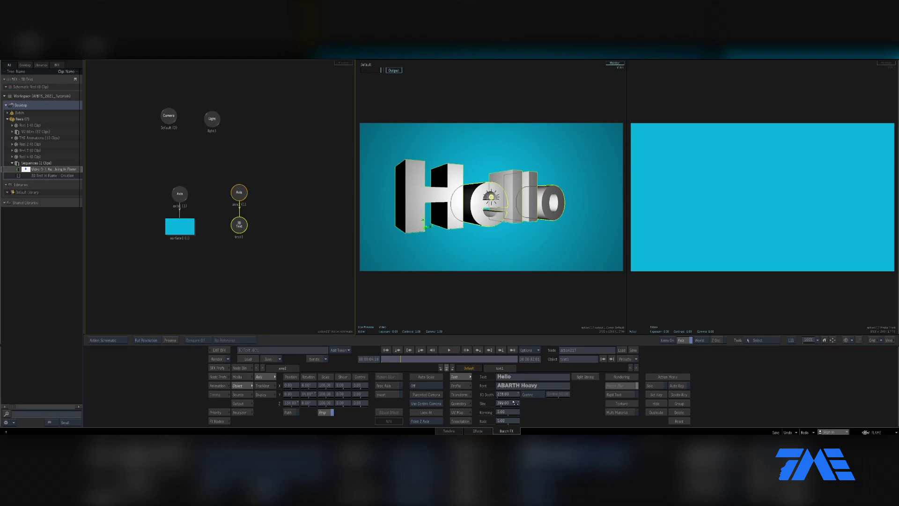
pyautogui.moveTo(515, 402); pyautogui.dragTo(519, 402)
# Set the 3D text's profile mode to Bevel and raise a point near the front end of its curve.
pyautogui.click(461, 387)
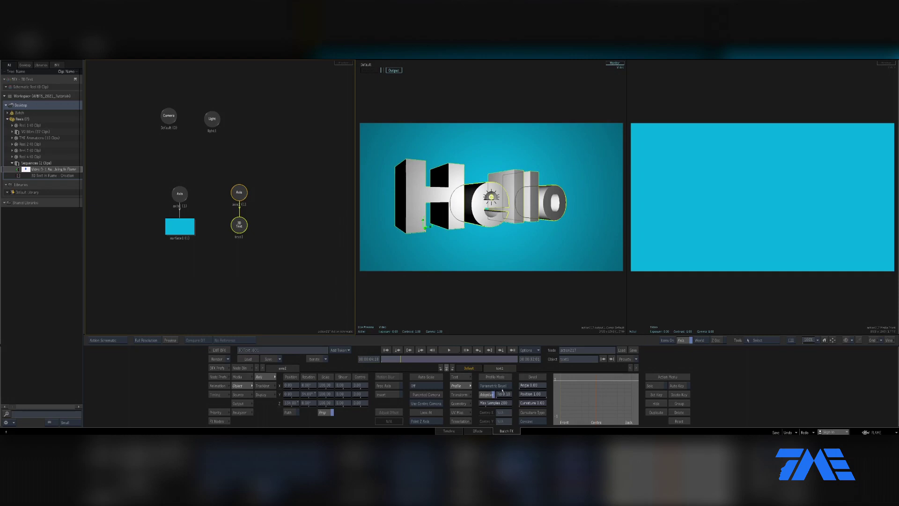
pyautogui.click(498, 387)
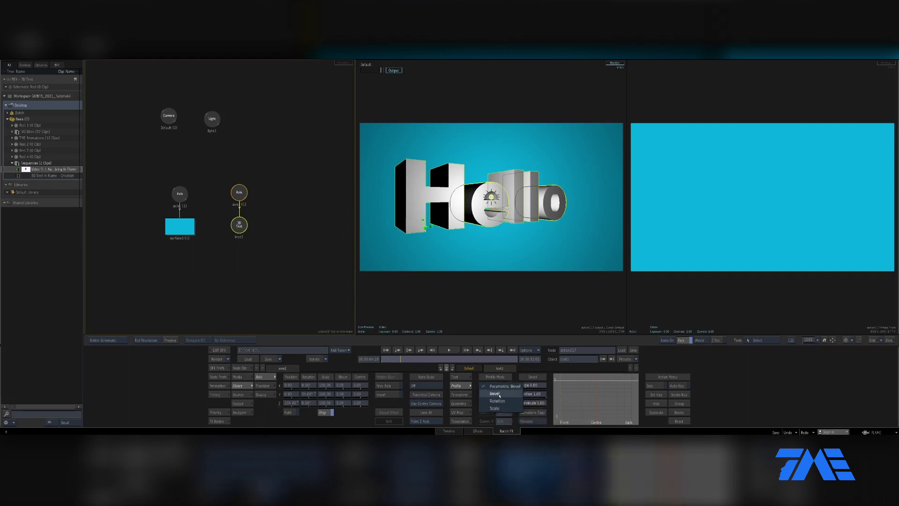
pyautogui.click(496, 395)
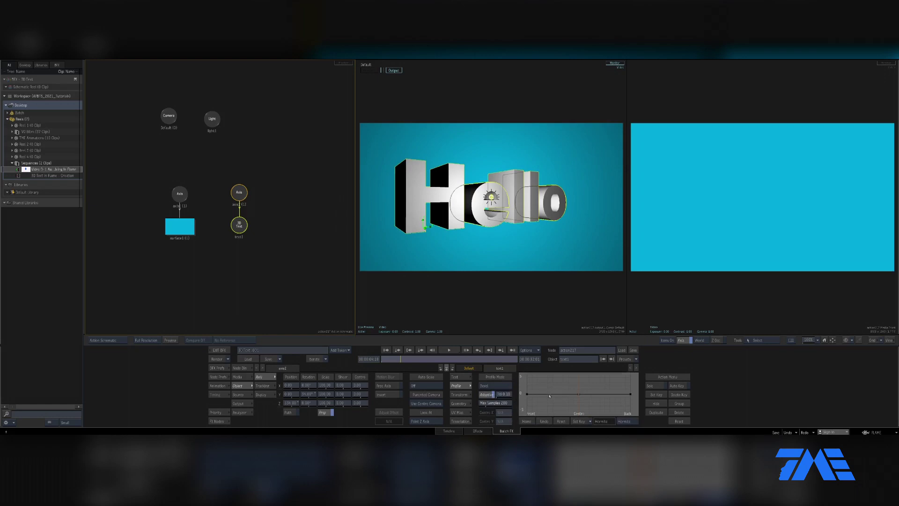
pyautogui.moveTo(580, 394); pyautogui.dragTo(532, 382)
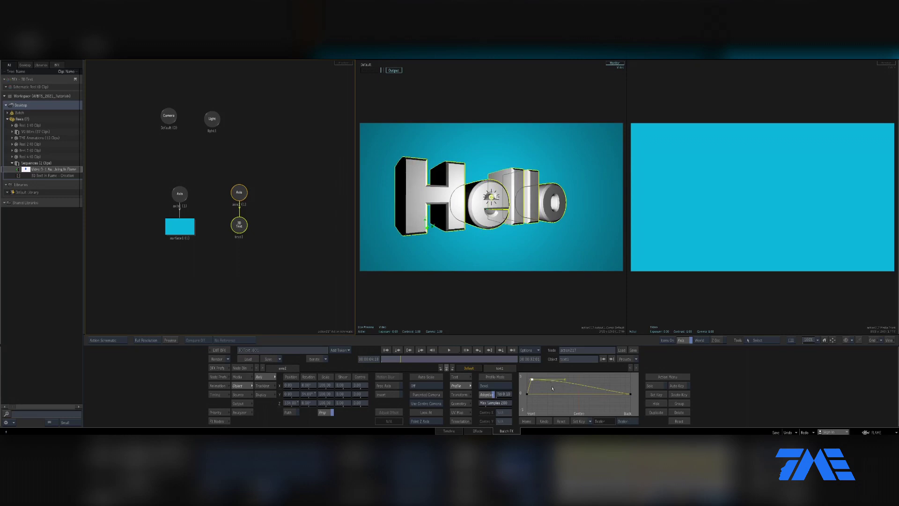
pyautogui.moveTo(533, 380)
pyautogui.mouseDown()
pyautogui.moveTo(533, 403)
pyautogui.moveTo(534, 380)
pyautogui.mouseUp()
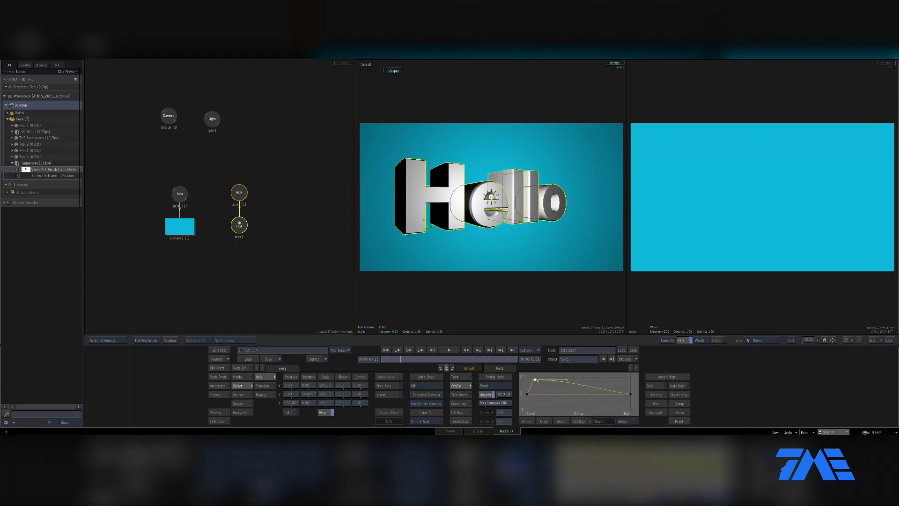
# Add another point near the front of the bevel curve with Add Points and adjust its position to refine the letter edges.
pyautogui.press('a')
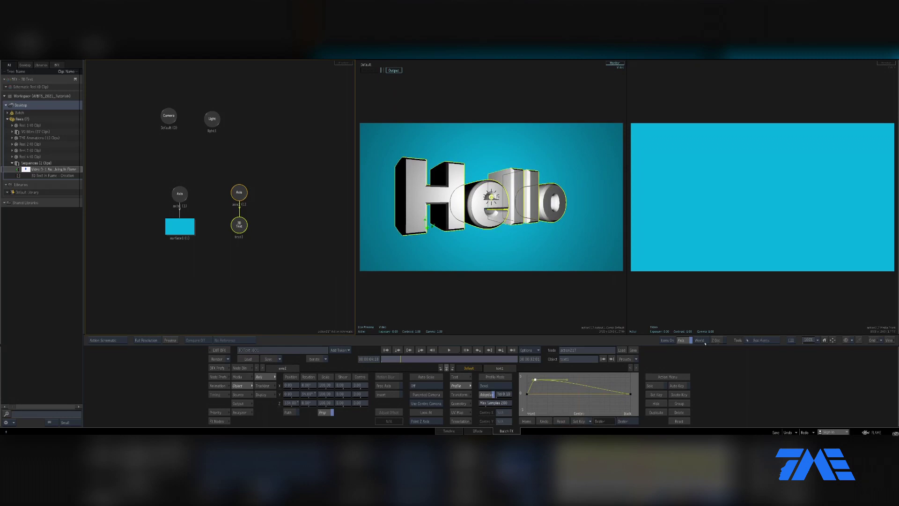
pyautogui.click(766, 341)
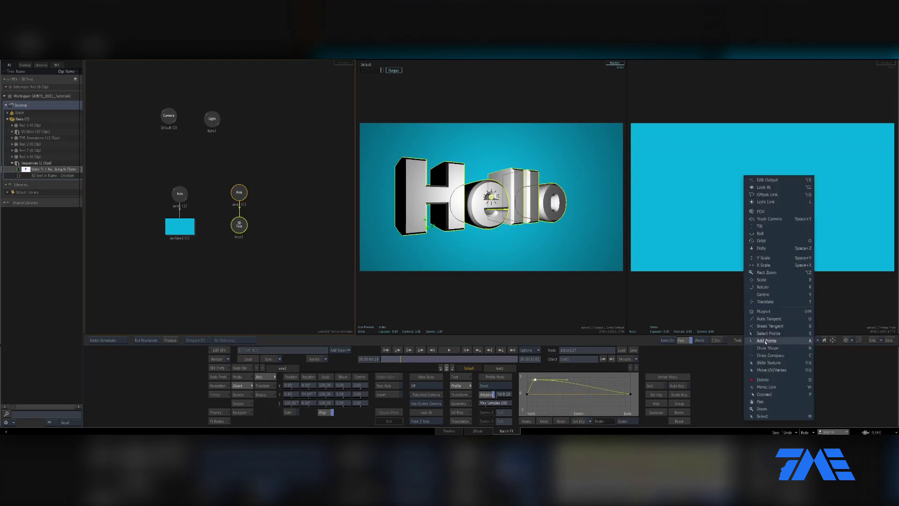
pyautogui.click(768, 343)
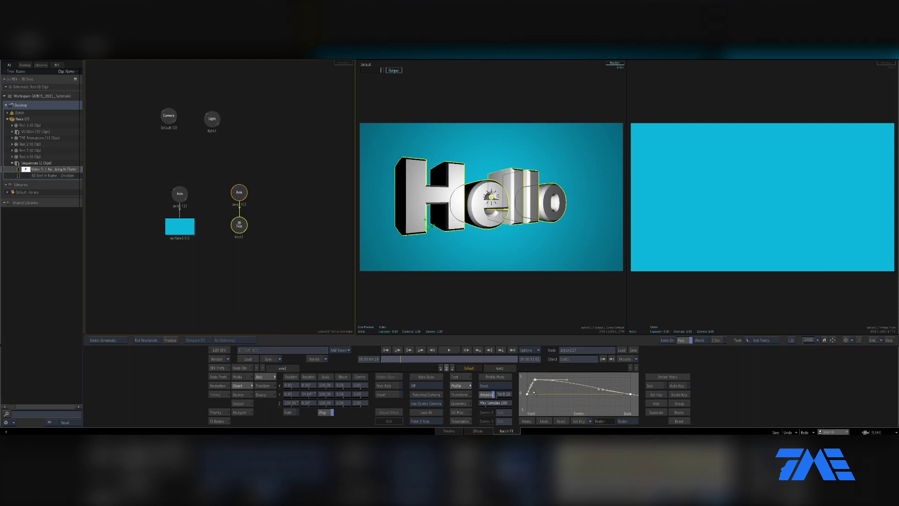
pyautogui.click(534, 391)
pyautogui.moveTo(531, 385); pyautogui.dragTo(534, 389)
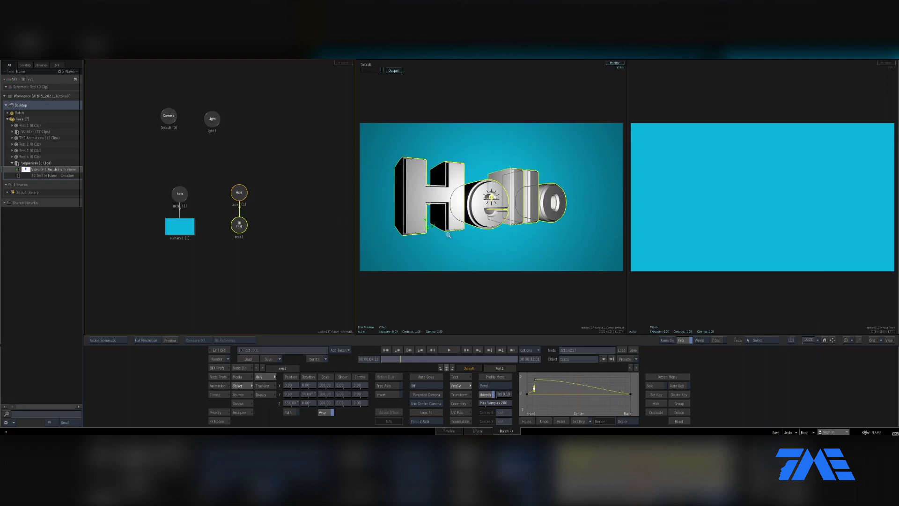
pyautogui.moveTo(516, 257); pyautogui.dragTo(526, 258)
pyautogui.moveTo(534, 389); pyautogui.dragTo(539, 381)
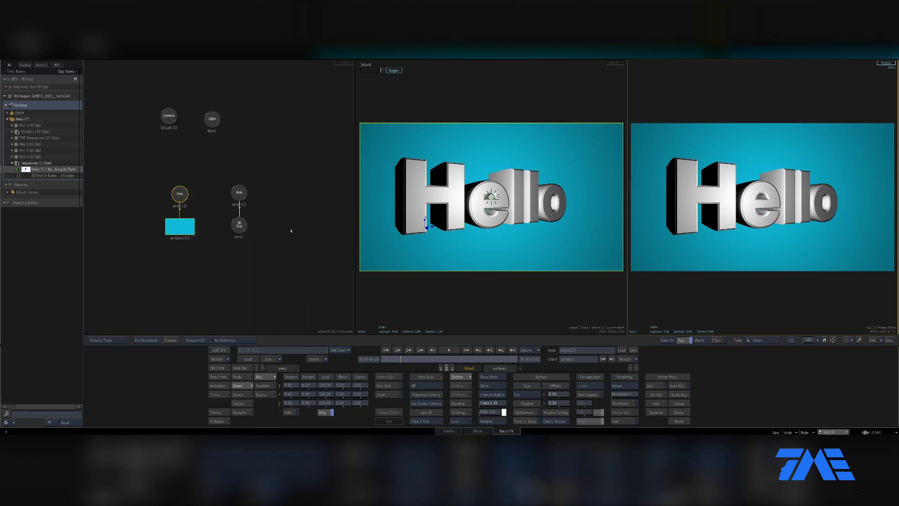
# Flatten the 3D text to a depth of 0 and make its size slightly smaller.
pyautogui.click(240, 225)
pyautogui.click(458, 378)
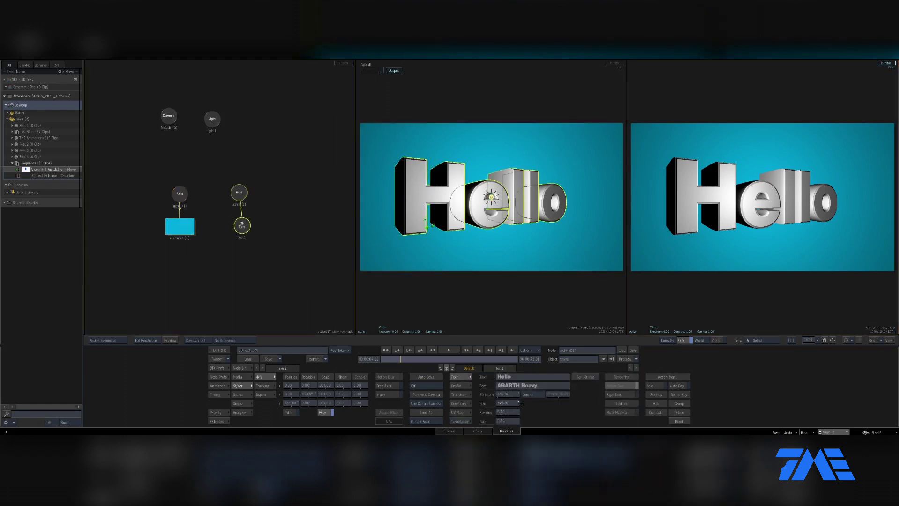
pyautogui.click(509, 402)
pyautogui.moveTo(515, 403); pyautogui.dragTo(497, 402)
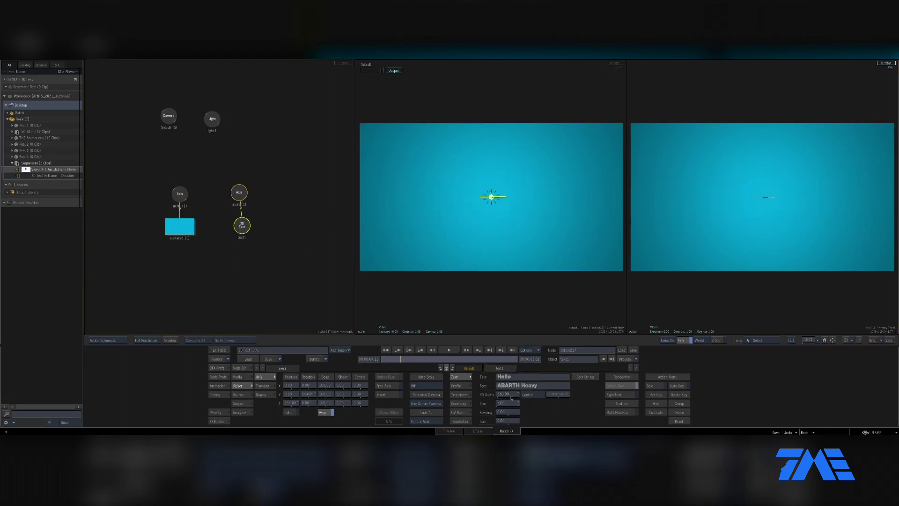
pyautogui.click(514, 401)
pyautogui.click(515, 402)
pyautogui.moveTo(512, 406); pyautogui.dragTo(549, 404)
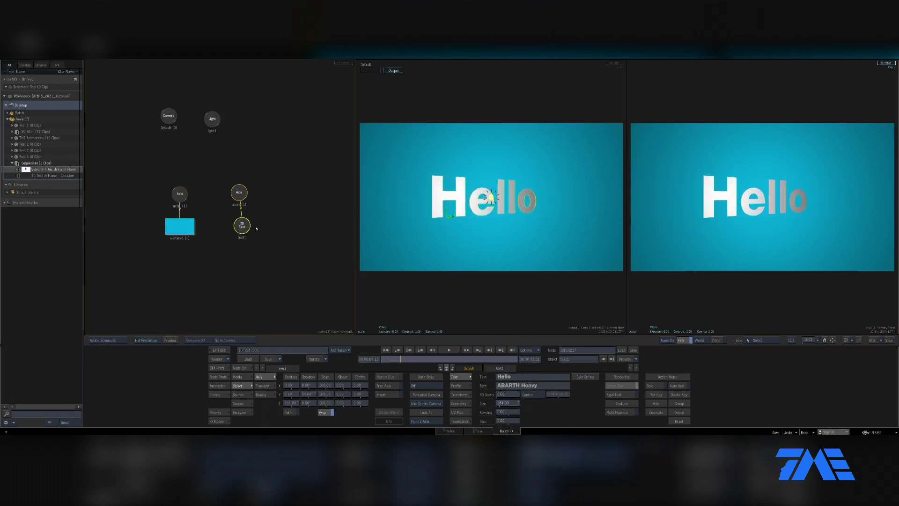
# Set the Y rotation of the text's axis to 0.
pyautogui.click(239, 193)
pyautogui.click(307, 394)
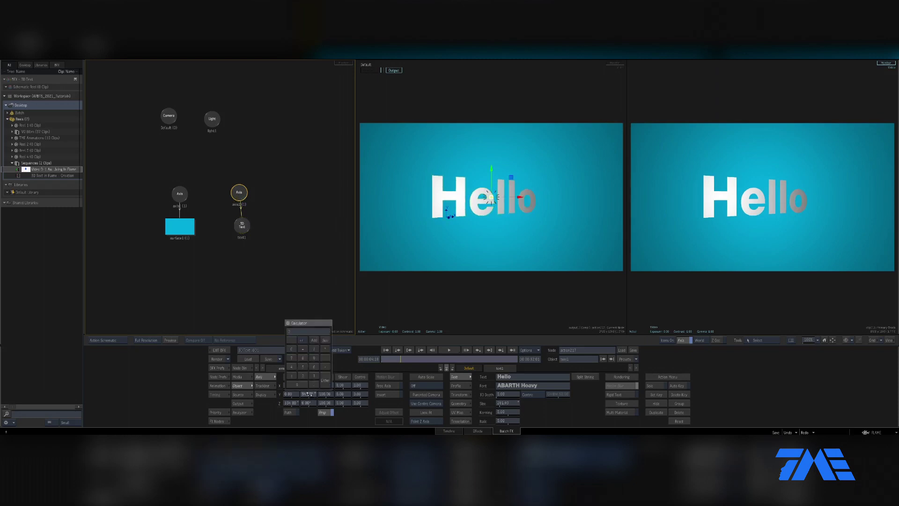
pyautogui.write('0')
pyautogui.press('Return')
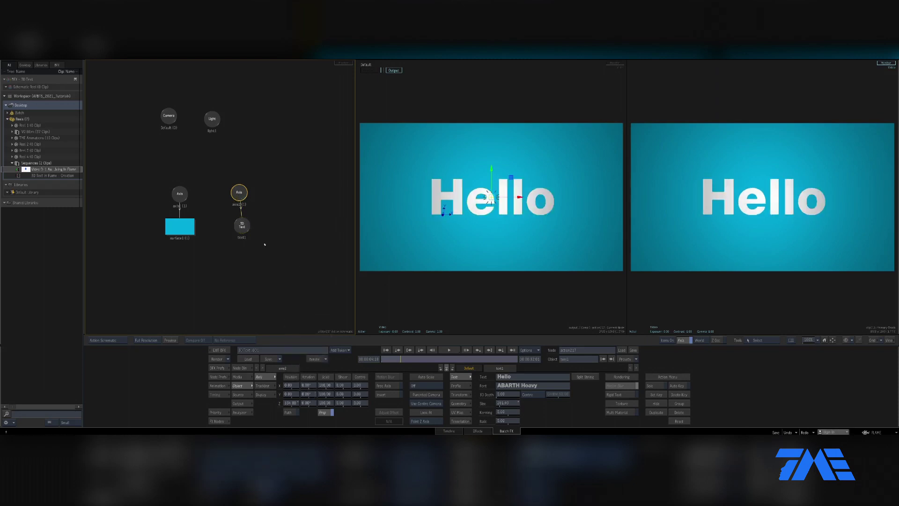
# Select the 3D Text node and open its Transform settings.
pyautogui.click(244, 228)
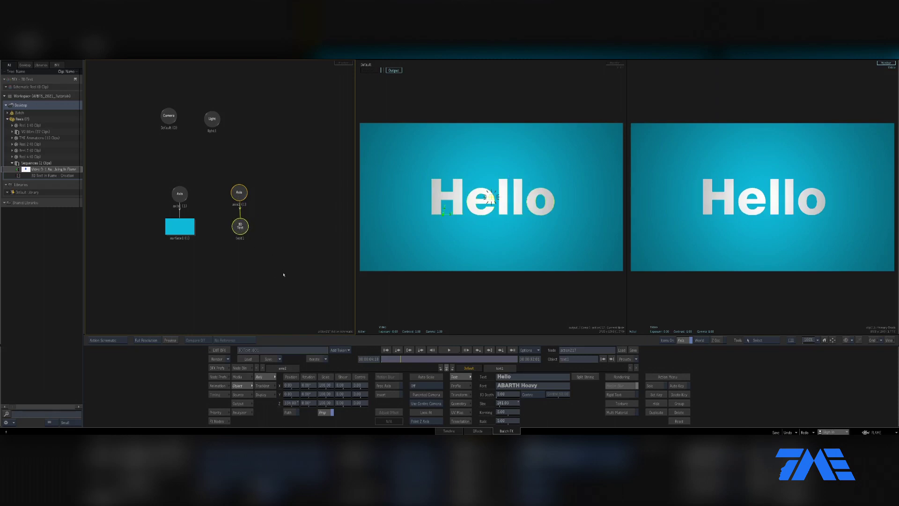
pyautogui.click(460, 395)
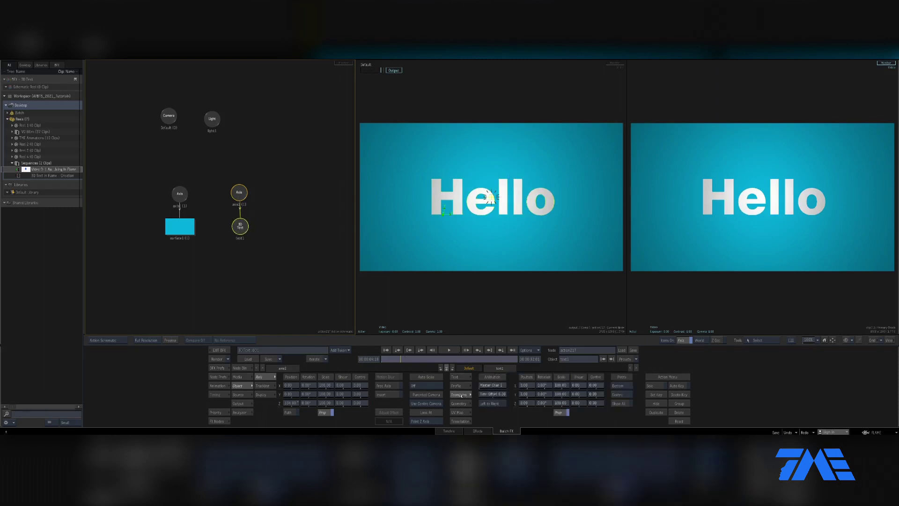